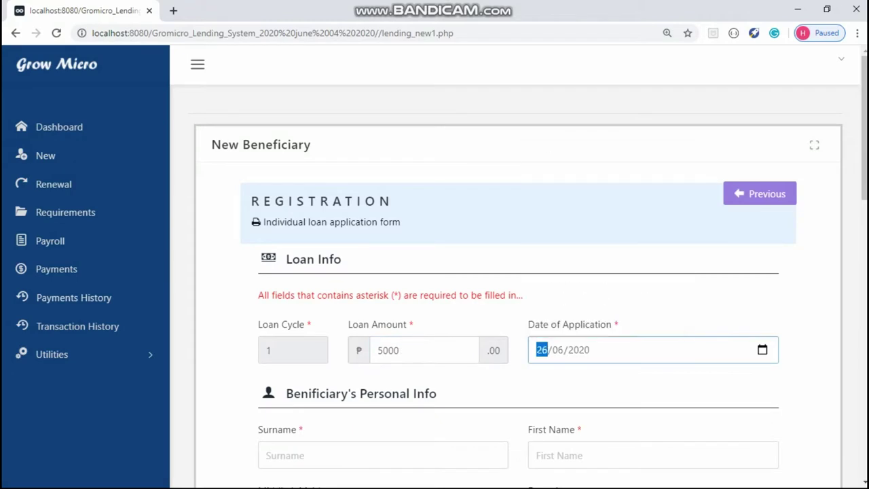
Step: Enter the beneficiary's surname, first name, middle initial, address and contact number
{"action": "key", "text": "Tab"}
{"action": "key", "text": "Tab"}
{"action": "key", "text": "Tab"}
{"action": "type", "text": "D"}
{"action": "key", "text": "Tab"}
{"action": "key", "text": "Tab"}
{"action": "type", "text": "Panabo City"}
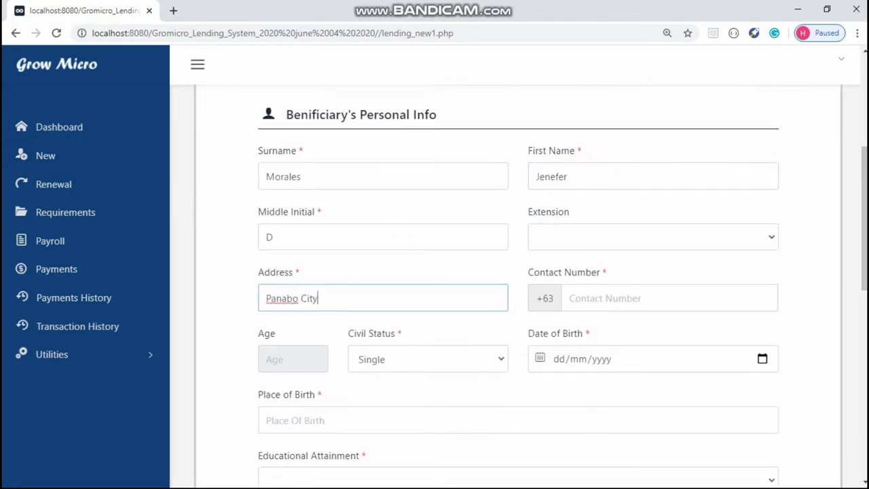
{"action": "key", "text": "Tab"}
{"action": "type", "text": "930006"}
{"action": "key", "text": "Tab"}
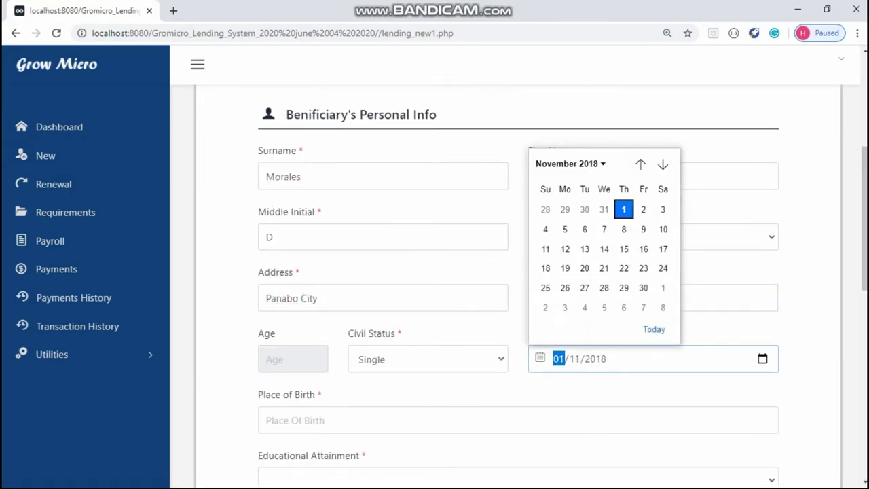
{"action": "scroll", "coordinate": [598, 258], "scroll_direction": "up", "scroll_amount": 5}
{"action": "key", "text": "Tab"}
{"action": "type", "text": "Panabo City"}
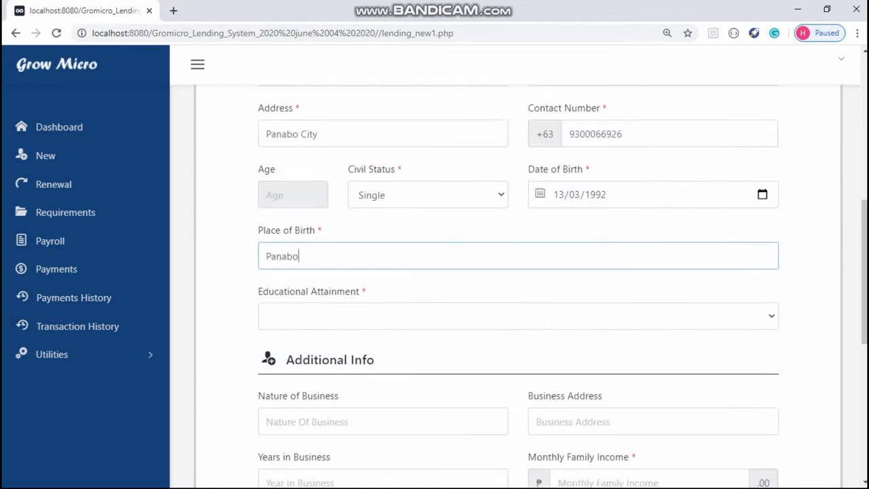
{"action": "key", "text": "Tab"}
{"action": "key", "text": "alt+Down"}
{"action": "key", "text": "Down"}
{"action": "key", "text": "Return"}
Step: Enter business details (Mini Store, 3 years, 10000 income), ID numbers, 4Ps, occupation Owner, and save
{"action": "key", "text": "Tab"}
{"action": "type", "text": "Mini Store"}
{"action": "key", "text": "Tab"}
{"action": "type", "text": "Panabo City"}
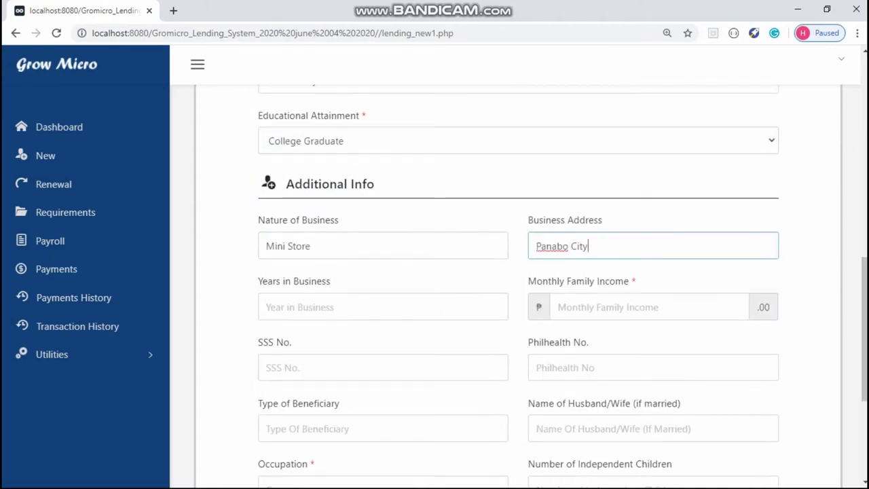
{"action": "key", "text": "Tab"}
{"action": "type", "text": "3"}
{"action": "key", "text": "Tab"}
{"action": "type", "text": "10000"}
{"action": "key", "text": "Tab"}
{"action": "key", "text": "Tab"}
{"action": "key", "text": "Tab"}
{"action": "type", "text": "4Ps"}
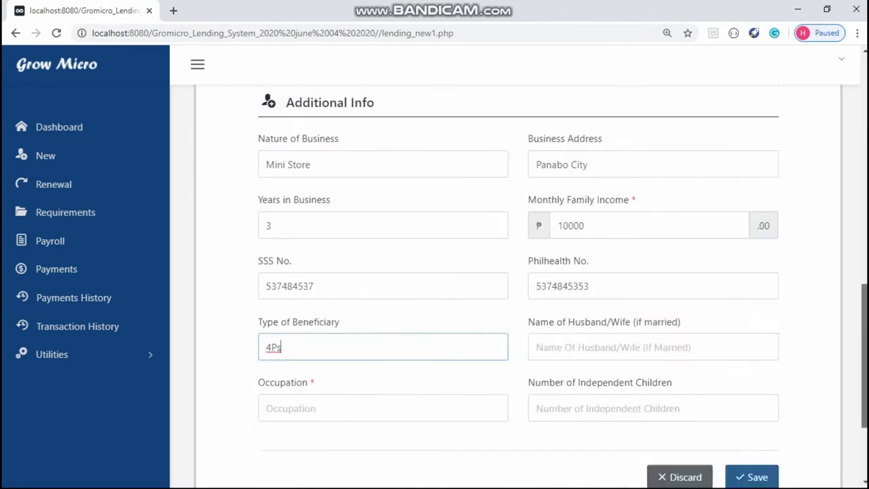
{"action": "key", "text": "Tab"}
{"action": "type", "text": "Owner"}
{"action": "key", "text": "Return"}
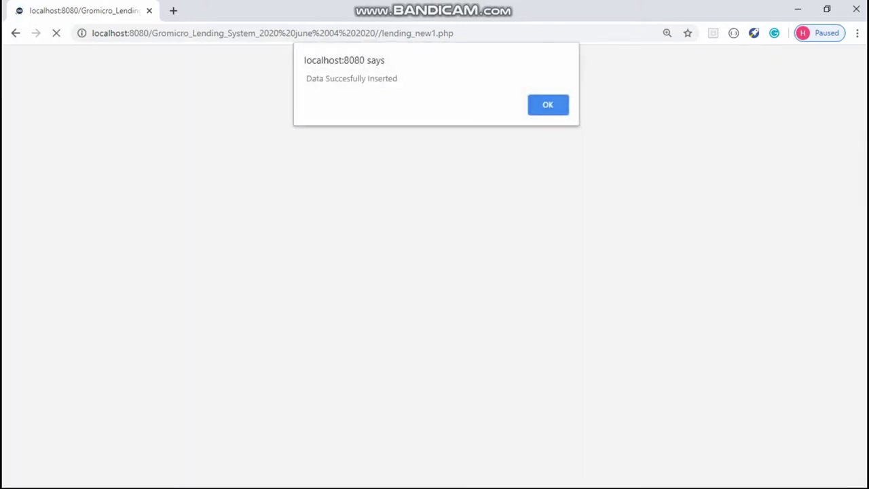
Step: Acknowledge the insert alert, disapprove the application, and read the disapproval text on the phone
{"action": "key", "text": "Return"}
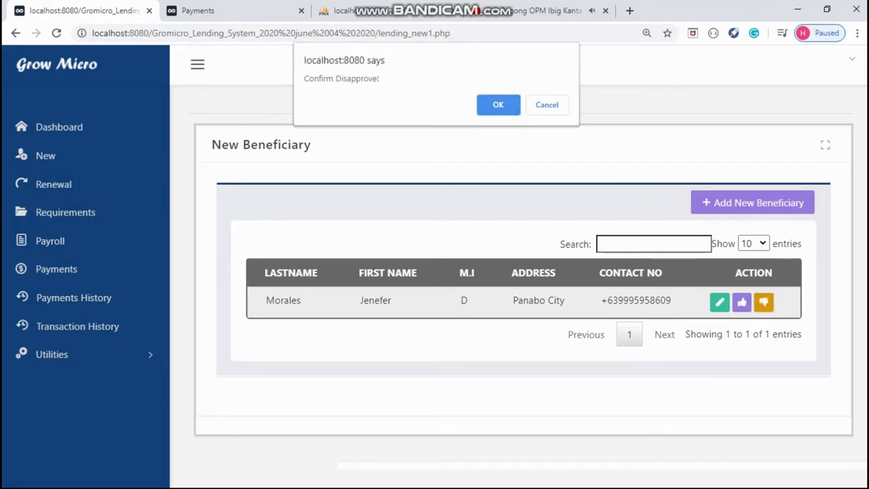
{"action": "key", "text": "Return"}
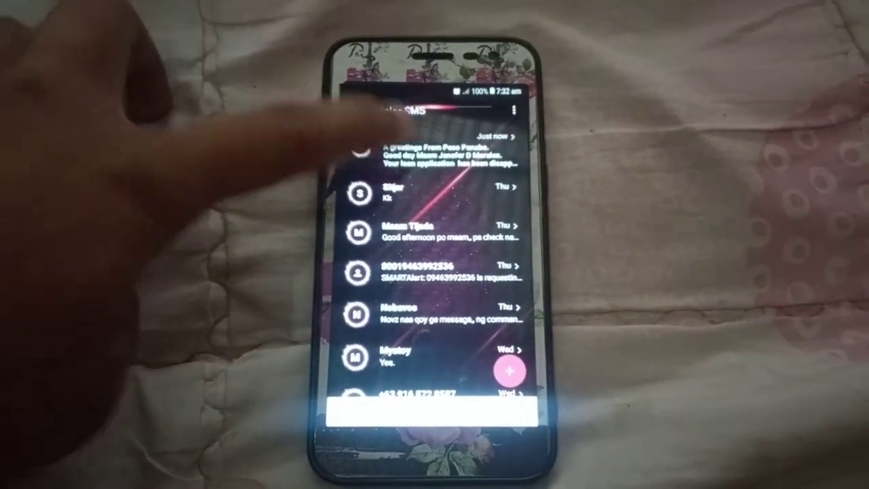
{"action": "left_click", "coordinate": [394, 144]}
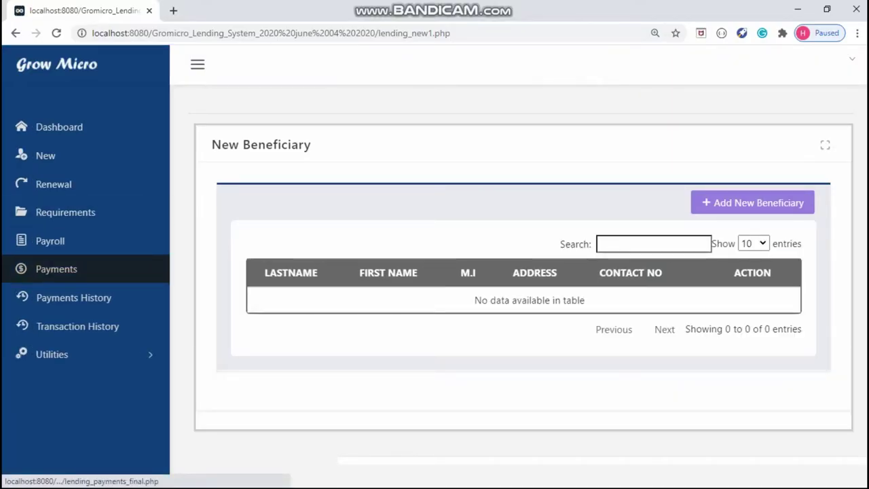
Step: Delete the disapproved beneficiary record from Transaction History
{"action": "left_click", "coordinate": [77, 326]}
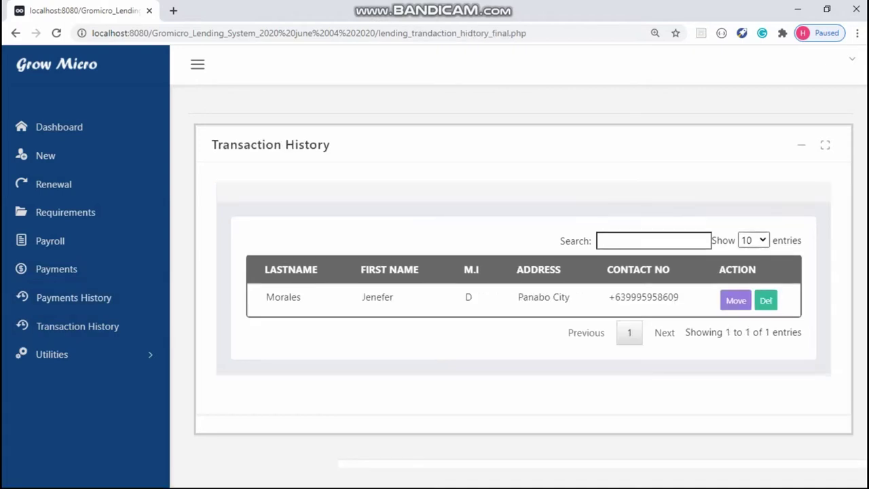
{"action": "left_click", "coordinate": [765, 300]}
{"action": "key", "text": "Return"}
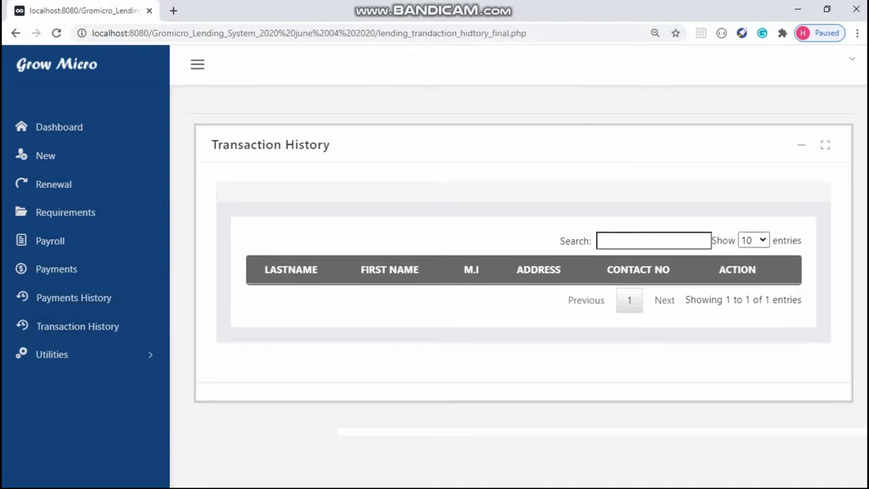
Step: Approve the re-registered beneficiary in the New list and read the approval text on the phone
{"action": "left_click", "coordinate": [46, 156]}
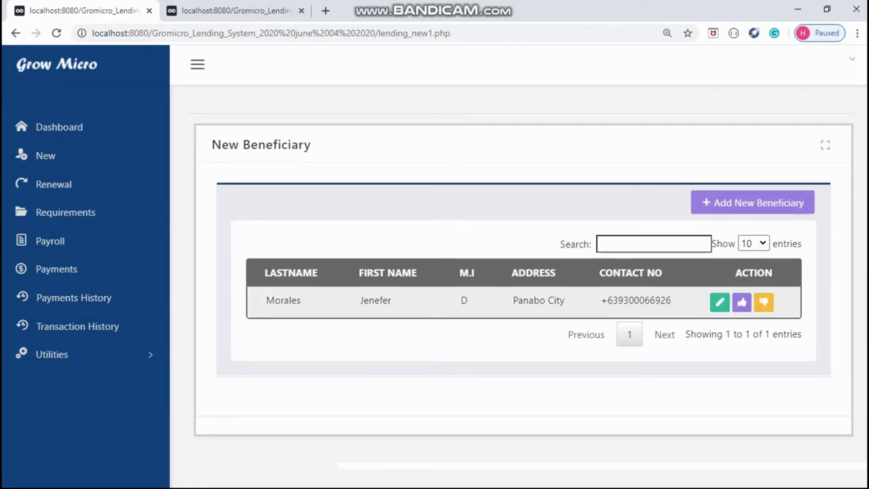
{"action": "left_click", "coordinate": [742, 302]}
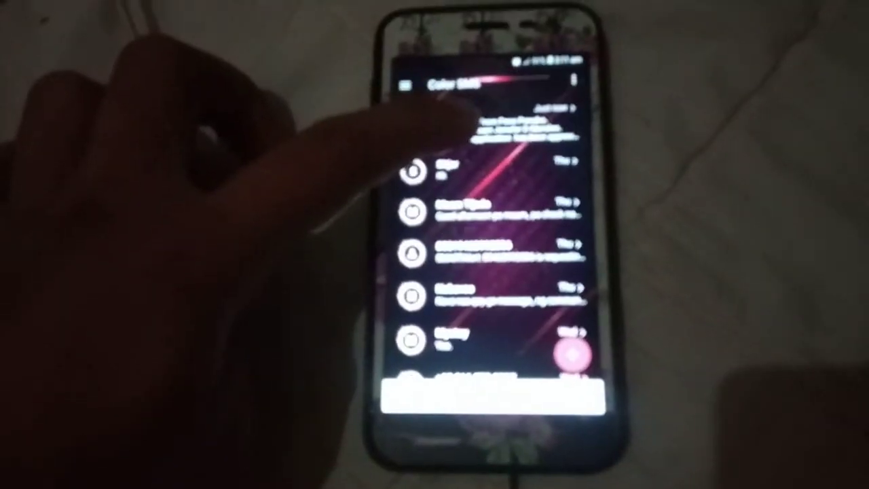
{"action": "left_click", "coordinate": [475, 124]}
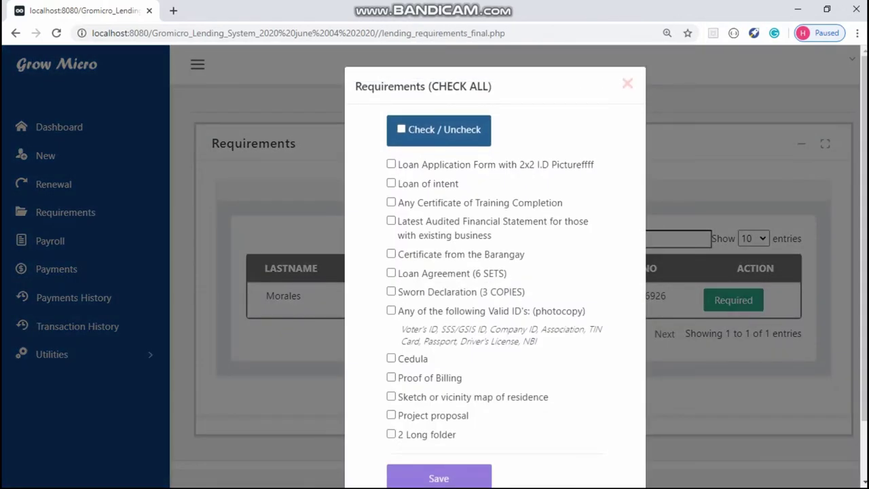
Step: Save the fully checked requirements checklist, then go to the Payroll list
{"action": "left_click", "coordinate": [438, 478]}
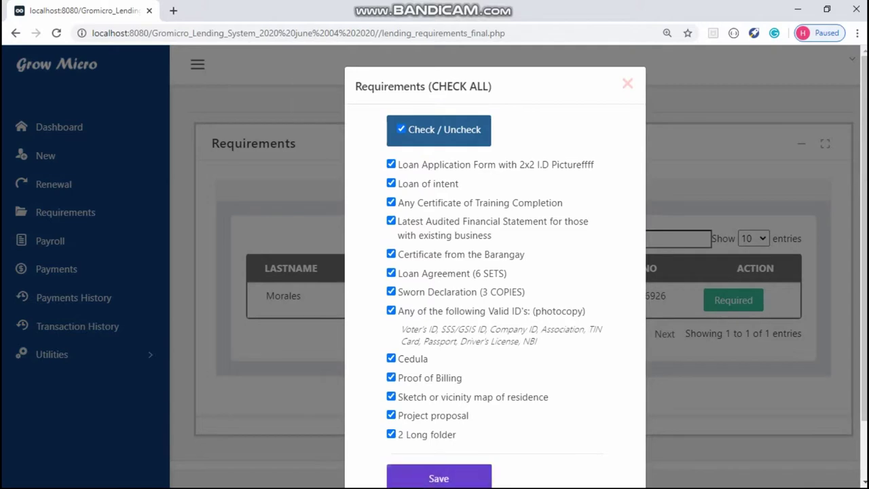
{"action": "key", "text": "Return"}
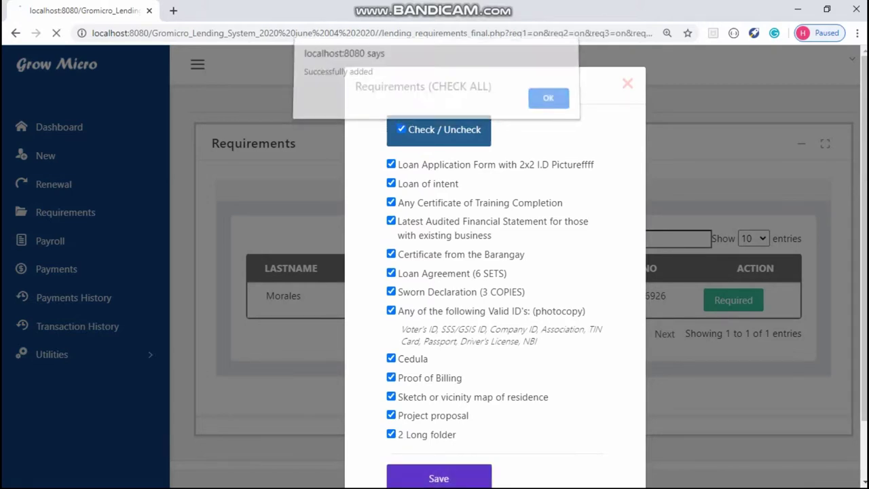
{"action": "left_click", "coordinate": [50, 241]}
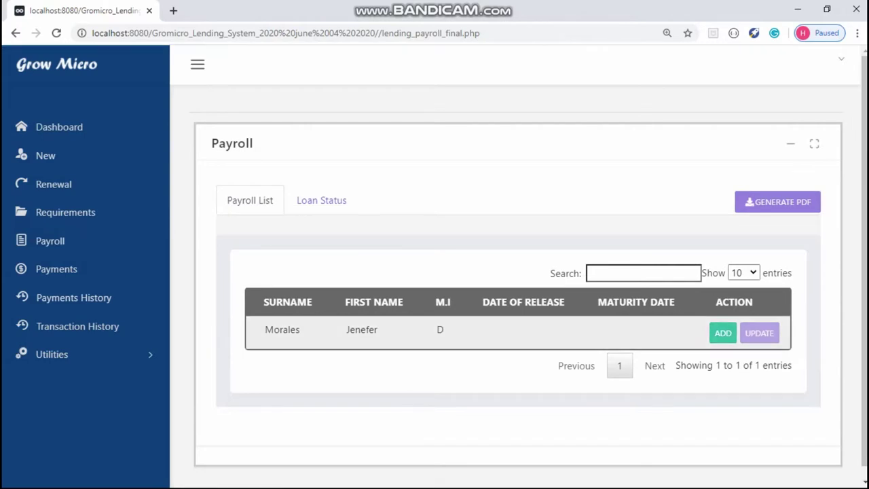
Step: Save a 27/06/2020 release date for the loan and view its Pending status
{"action": "left_click", "coordinate": [723, 333]}
{"action": "left_click", "coordinate": [613, 147]}
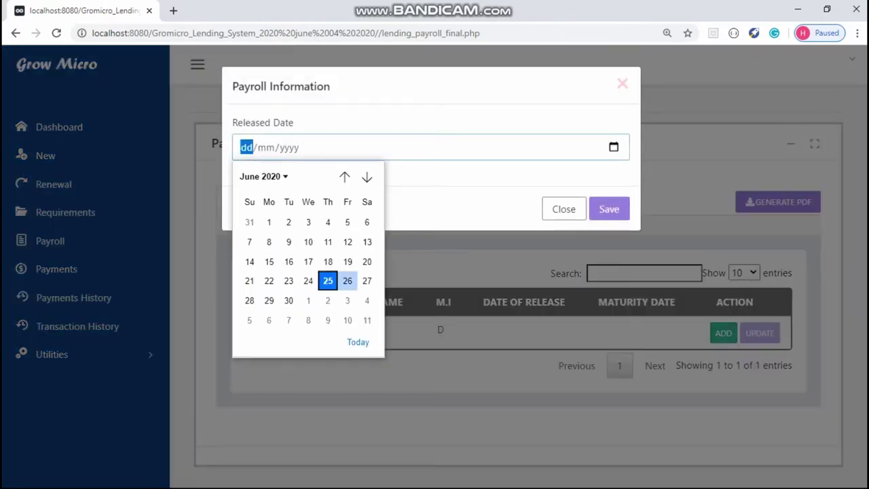
{"action": "left_click", "coordinate": [367, 280]}
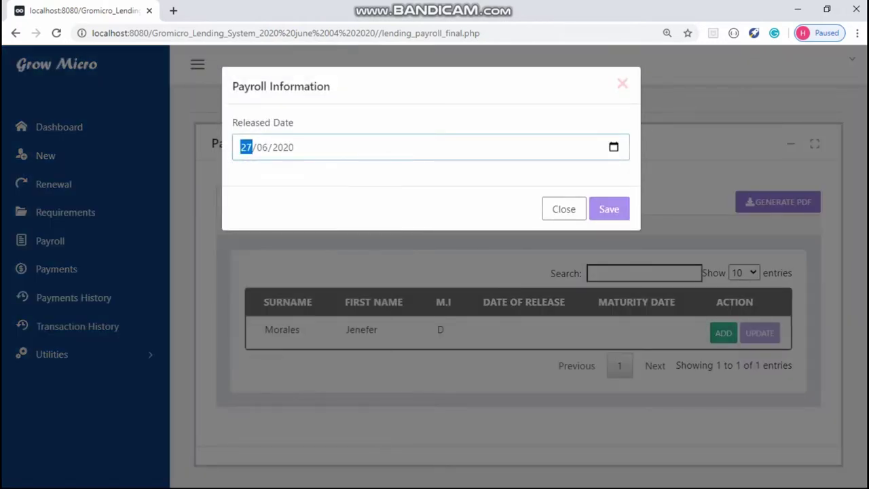
{"action": "left_click", "coordinate": [609, 209]}
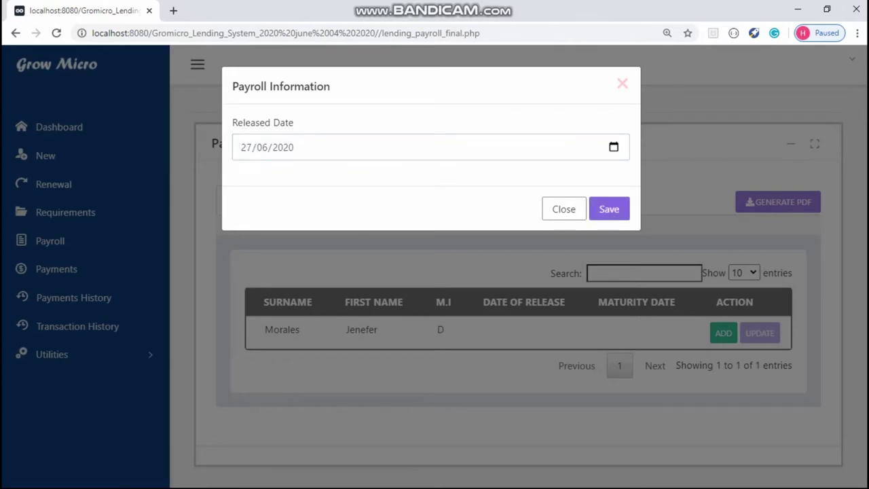
{"action": "key", "text": "Return"}
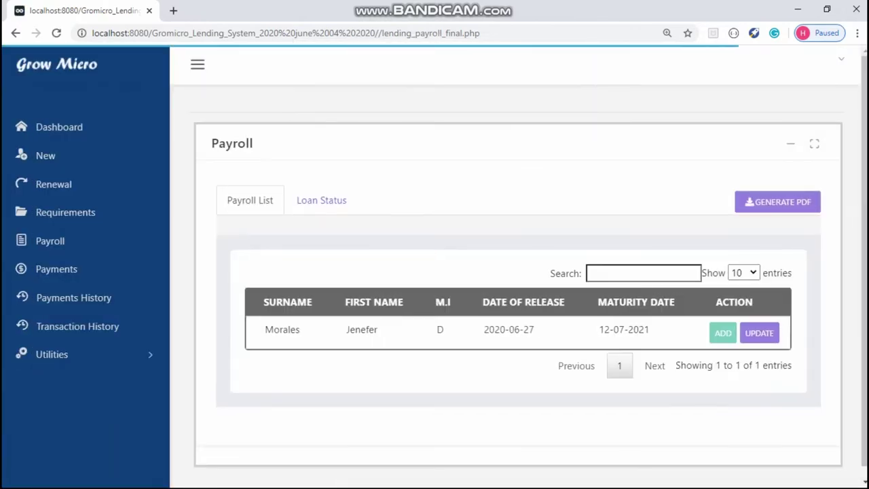
{"action": "left_click", "coordinate": [322, 200]}
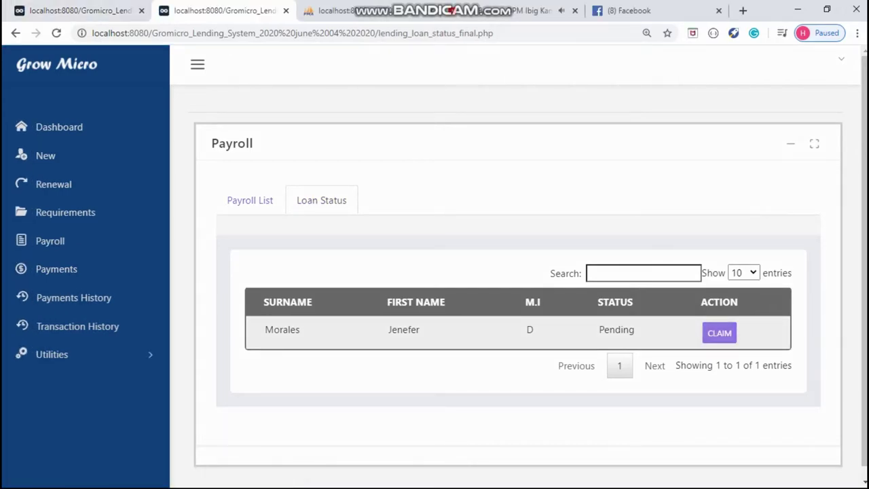
Step: Claim the pending loan, read the money-release text, and go to the Payments list
{"action": "left_click", "coordinate": [720, 333]}
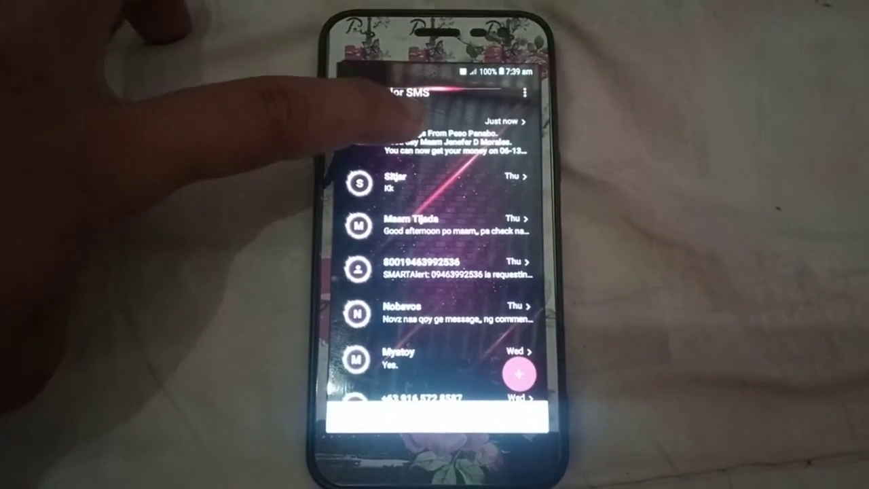
{"action": "left_click", "coordinate": [408, 132]}
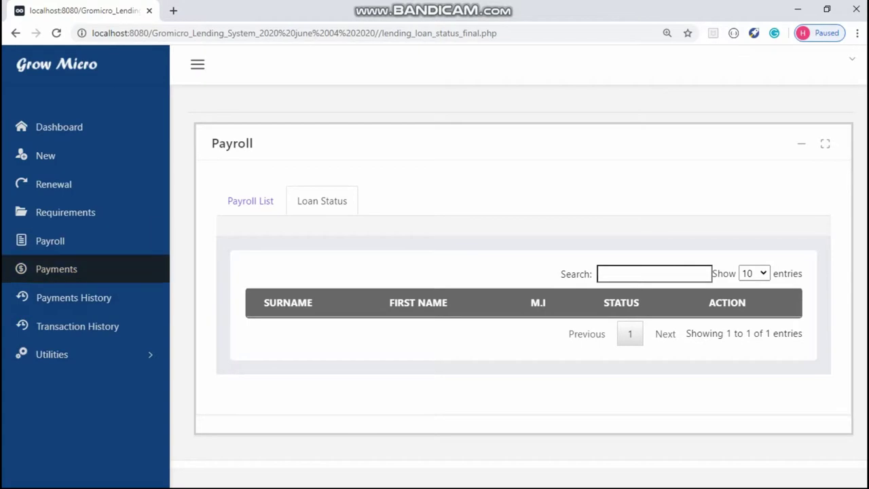
{"action": "left_click", "coordinate": [56, 268]}
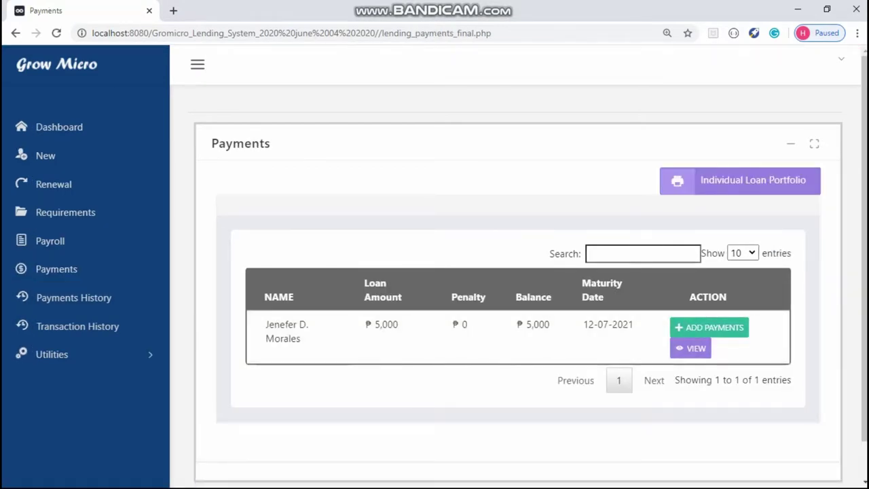
Step: Record a 1000 payment with its OBR number, dated 30 June 2020
{"action": "left_click", "coordinate": [197, 64]}
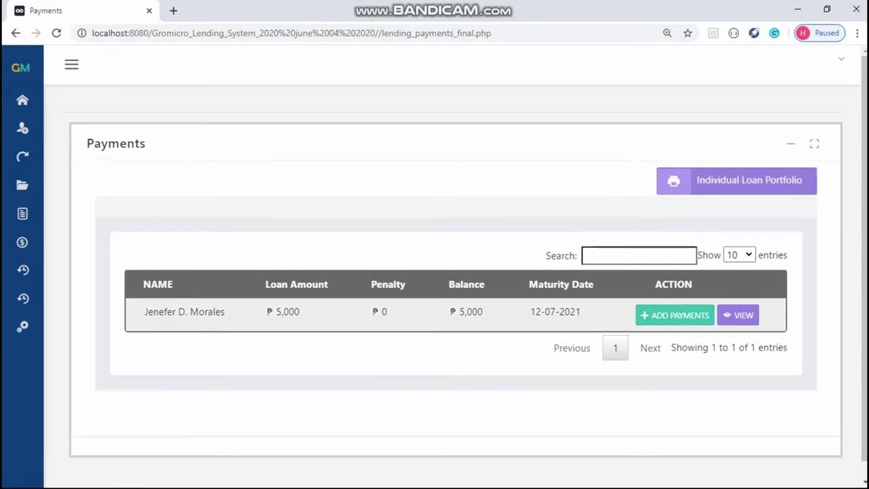
{"action": "left_click", "coordinate": [675, 315]}
{"action": "left_click", "coordinate": [430, 169]}
{"action": "type", "text": "54738"}
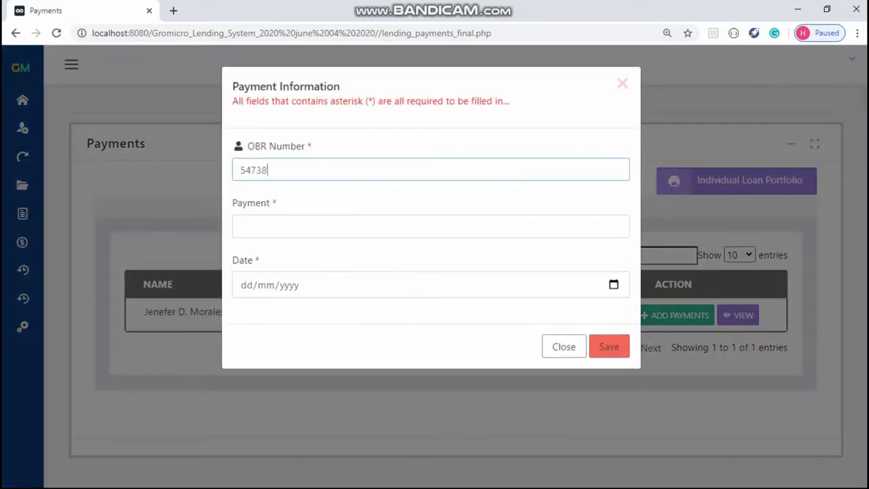
{"action": "left_click", "coordinate": [430, 226]}
{"action": "type", "text": "1000"}
{"action": "key", "text": "Down"}
{"action": "key", "text": "Return"}
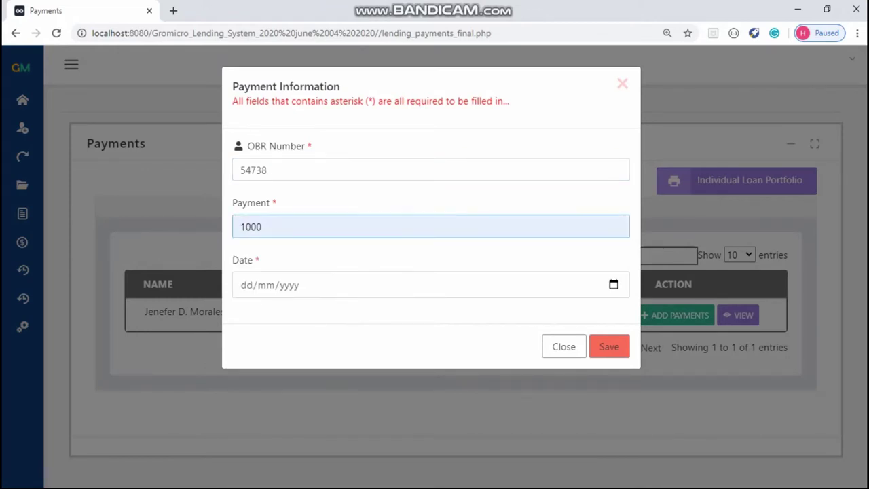
{"action": "key", "text": "Tab"}
{"action": "key", "text": "alt+Down"}
{"action": "left_click", "coordinate": [289, 214]}
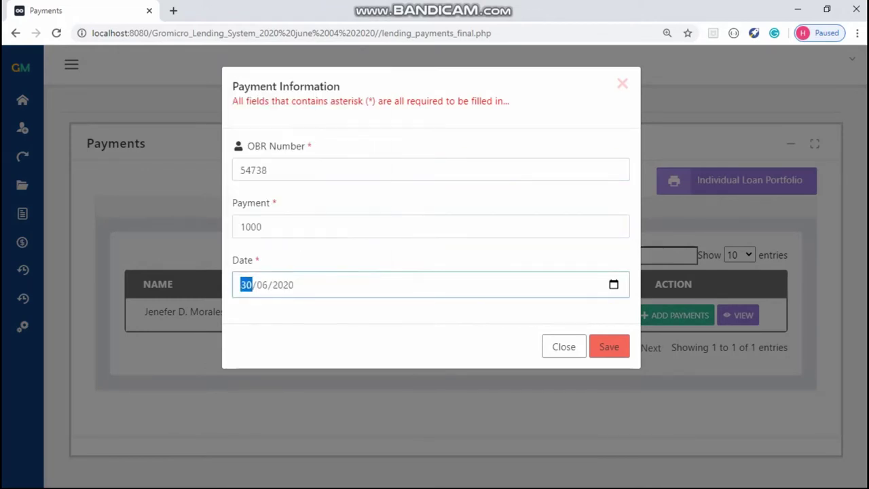
{"action": "key", "text": "Return"}
{"action": "key", "text": "Return"}
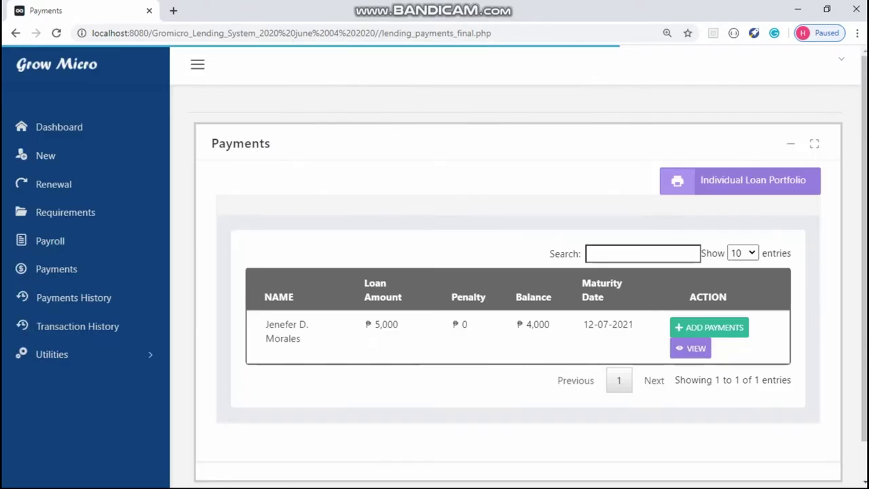
Step: Record a second 1000 payment with a new OBR number, dated 2 July 2020
{"action": "left_click", "coordinate": [709, 327]}
{"action": "left_click", "coordinate": [431, 170]}
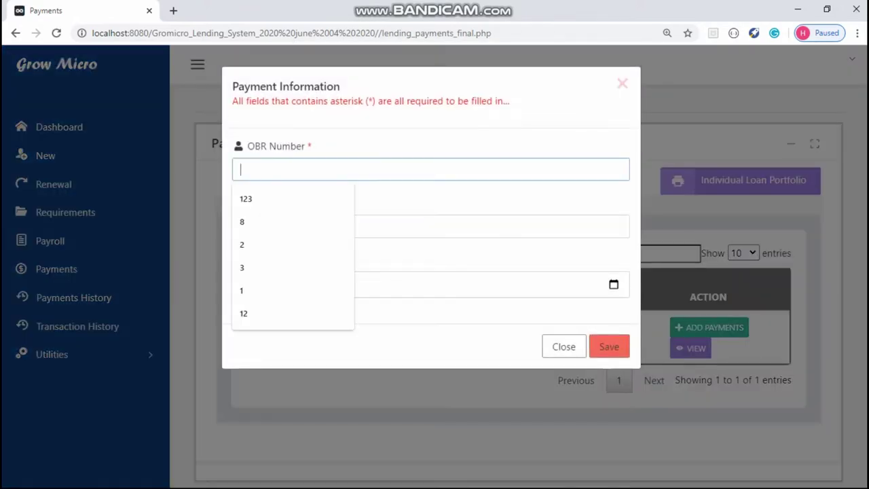
{"action": "type", "text": "53484"}
{"action": "left_click", "coordinate": [430, 226]}
{"action": "type", "text": "1000"}
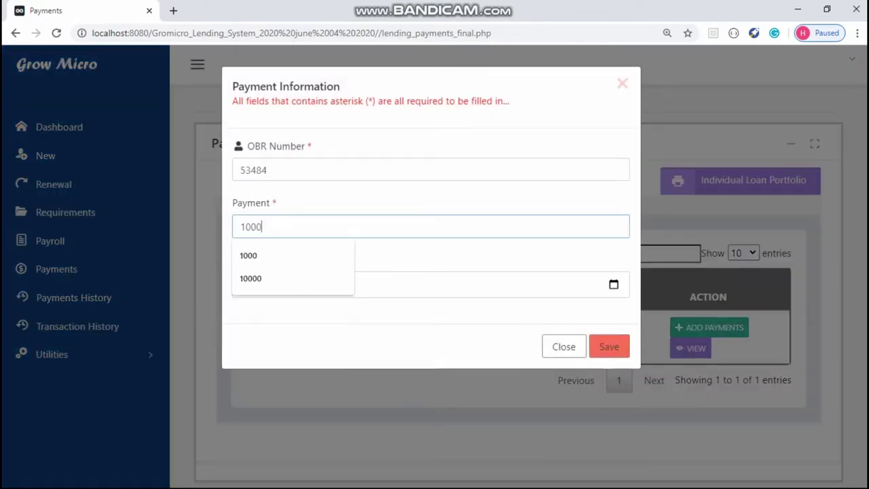
{"action": "key", "text": "Down"}
{"action": "key", "text": "Return"}
{"action": "left_click", "coordinate": [614, 284]}
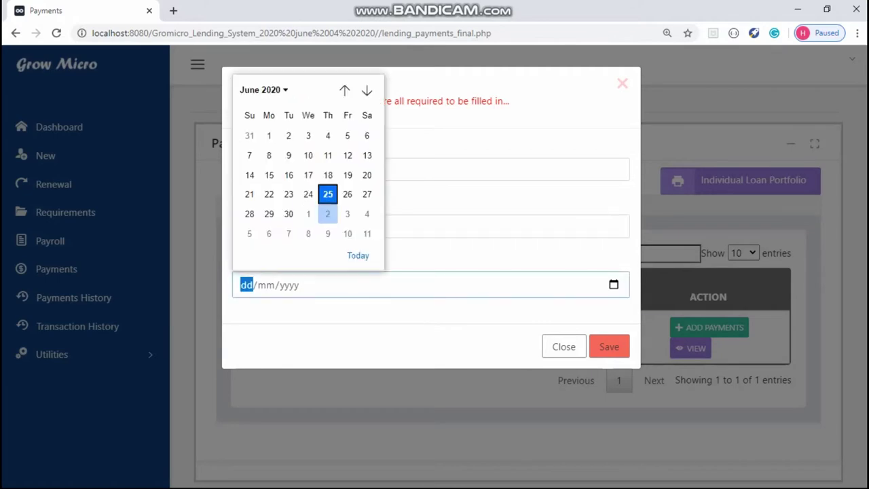
{"action": "left_click", "coordinate": [328, 213]}
{"action": "key", "text": "Return"}
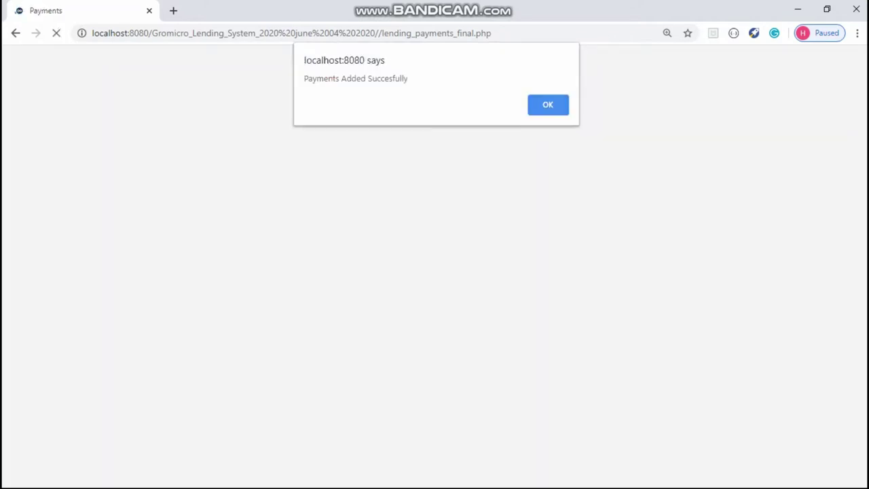
{"action": "key", "text": "Return"}
{"action": "left_click", "coordinate": [741, 179]}
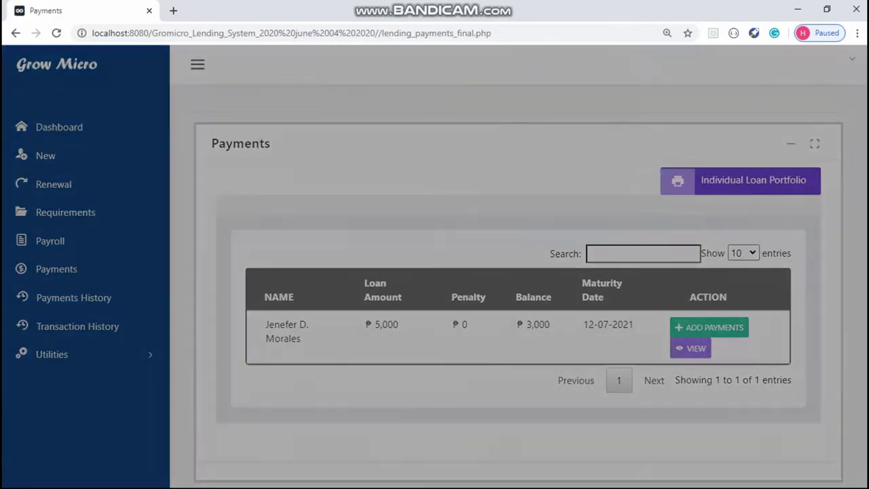
Step: Generate the borrower's individual loan portfolio report and return to the Payments page
{"action": "left_click", "coordinate": [549, 155]}
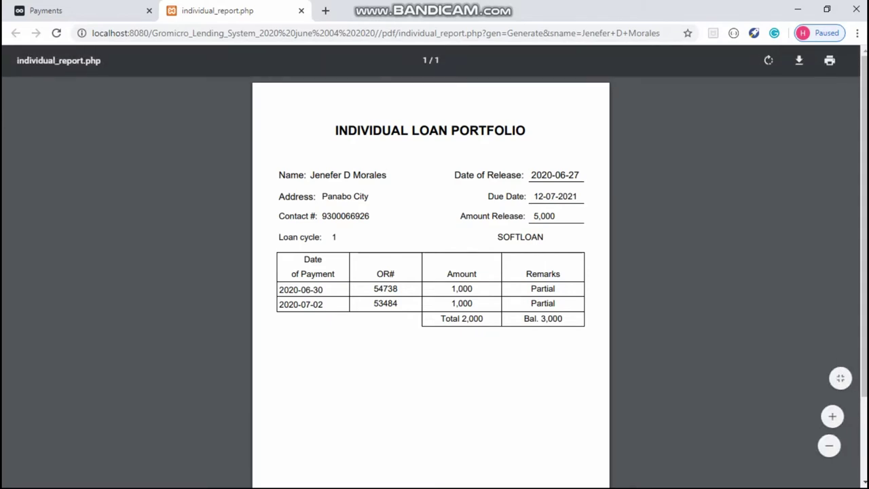
{"action": "key", "text": "ctrl+shift+Tab"}
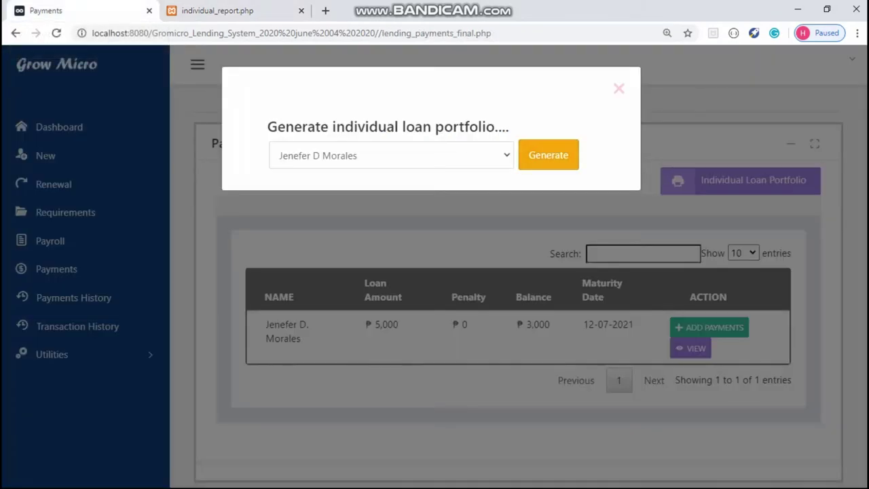
{"action": "key", "text": "Escape"}
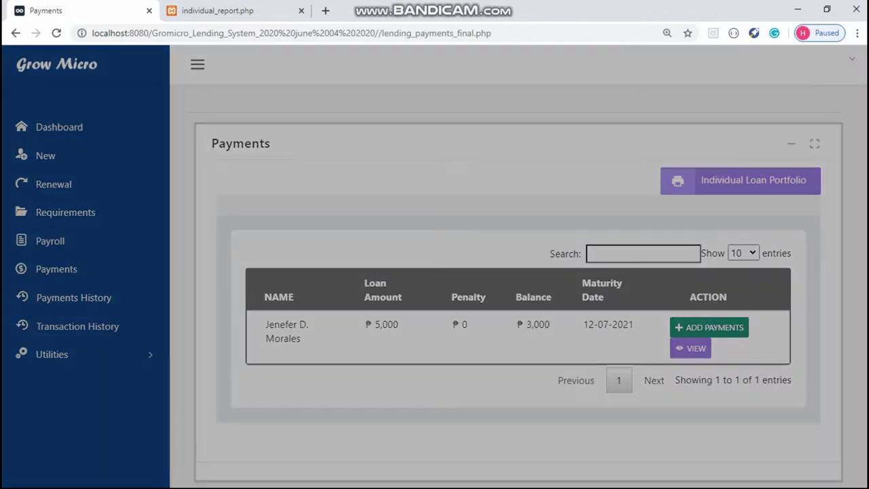
Step: Record the final 3000 payment dated 11 July 2020 with its OBR number
{"action": "left_click", "coordinate": [709, 328]}
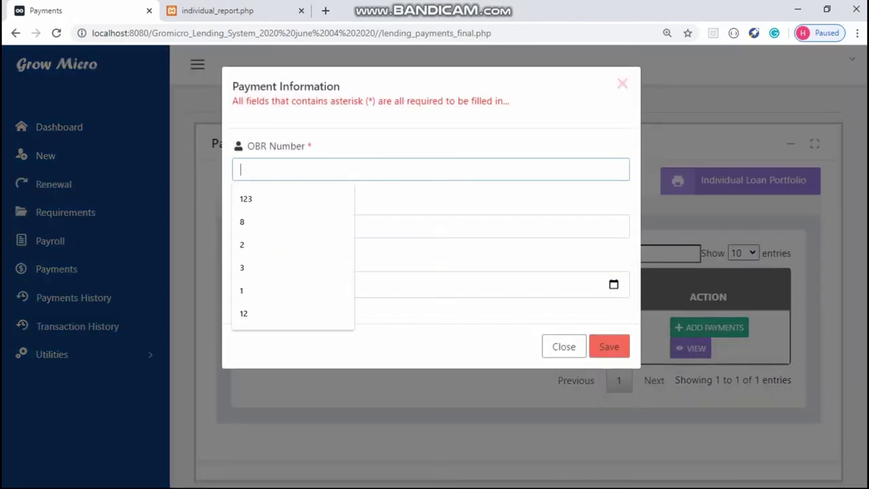
{"action": "type", "text": "648574"}
{"action": "left_click", "coordinate": [430, 226]}
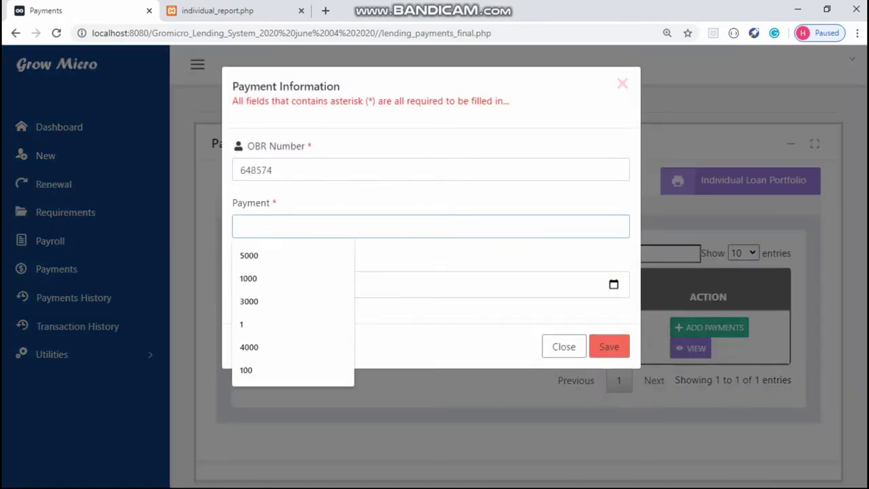
{"action": "type", "text": "3000"}
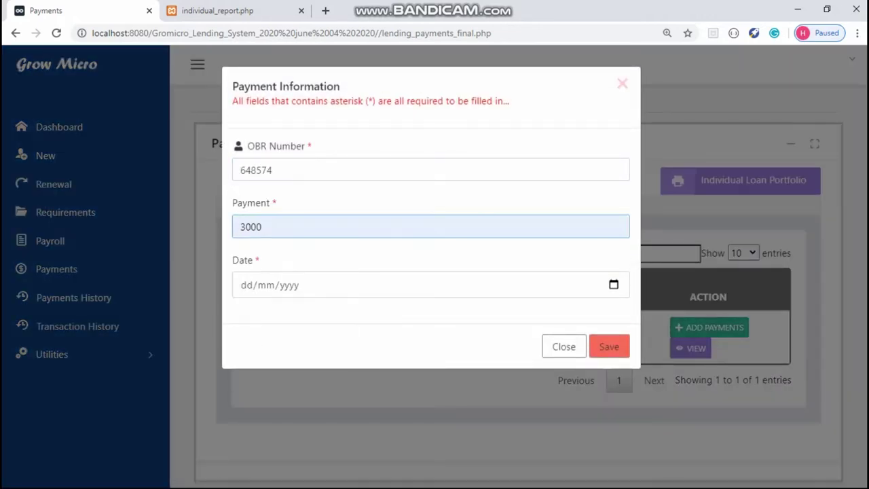
{"action": "left_click", "coordinate": [613, 284]}
{"action": "scroll", "coordinate": [309, 177], "scroll_direction": "down", "scroll_amount": 1}
{"action": "left_click", "coordinate": [366, 220]}
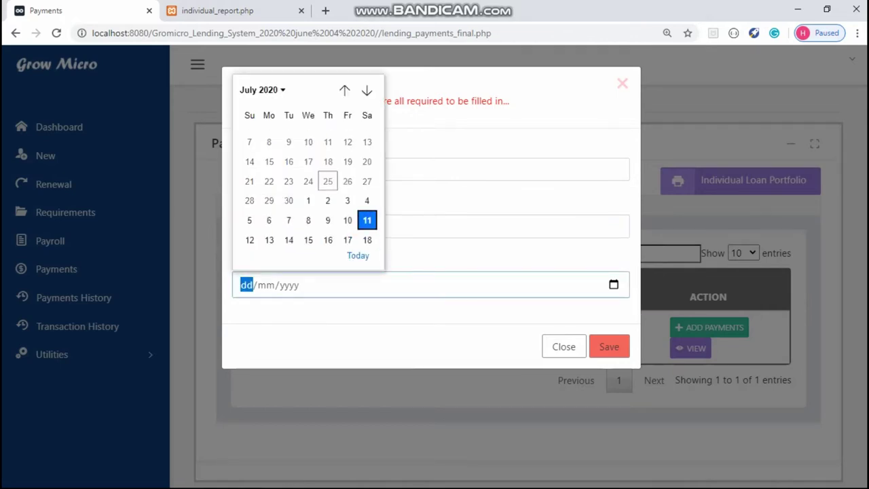
{"action": "left_click", "coordinate": [609, 346]}
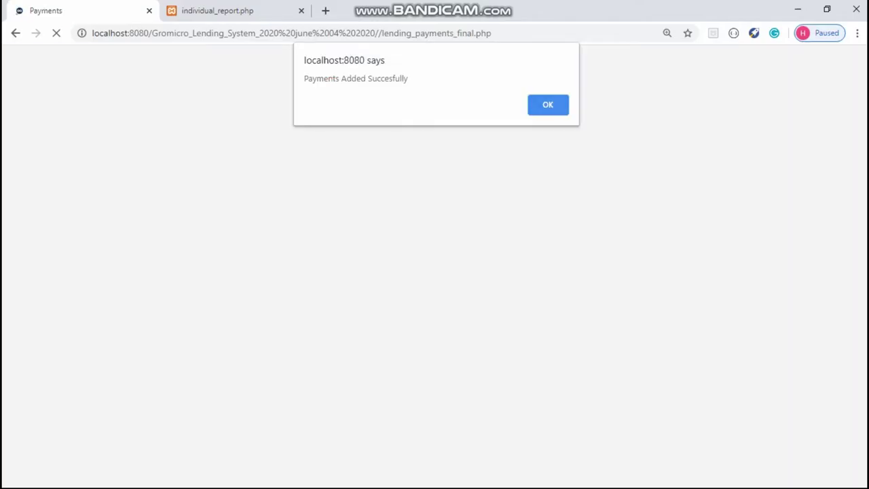
{"action": "key", "text": "Return"}
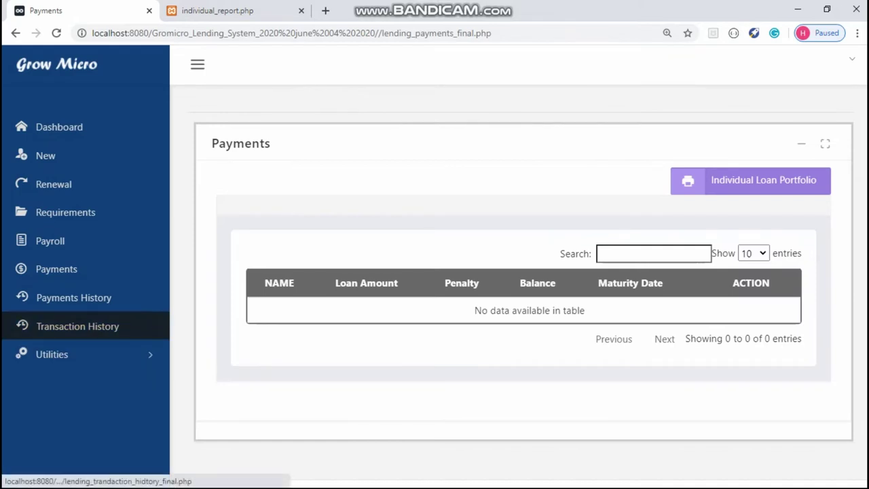
Step: Open Payments History, view the borrower's payment transaction details, then return to the list
{"action": "left_click", "coordinate": [73, 298]}
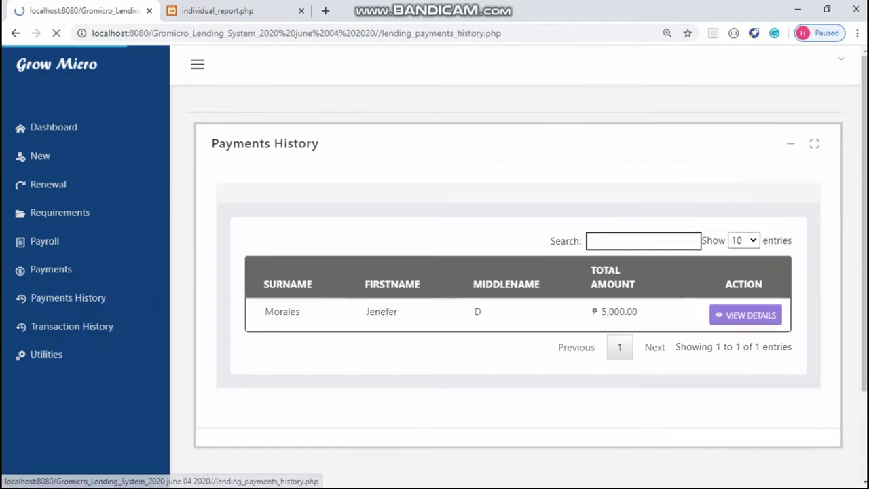
{"action": "left_click", "coordinate": [745, 315]}
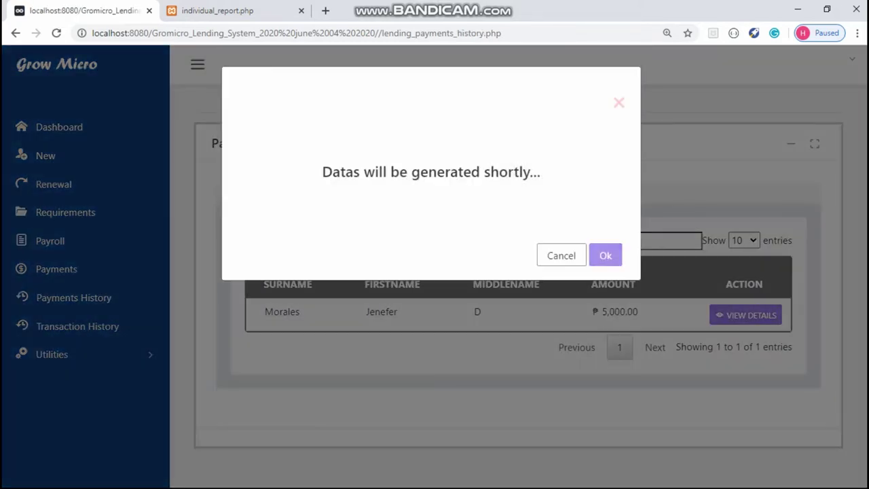
{"action": "key", "text": "Return"}
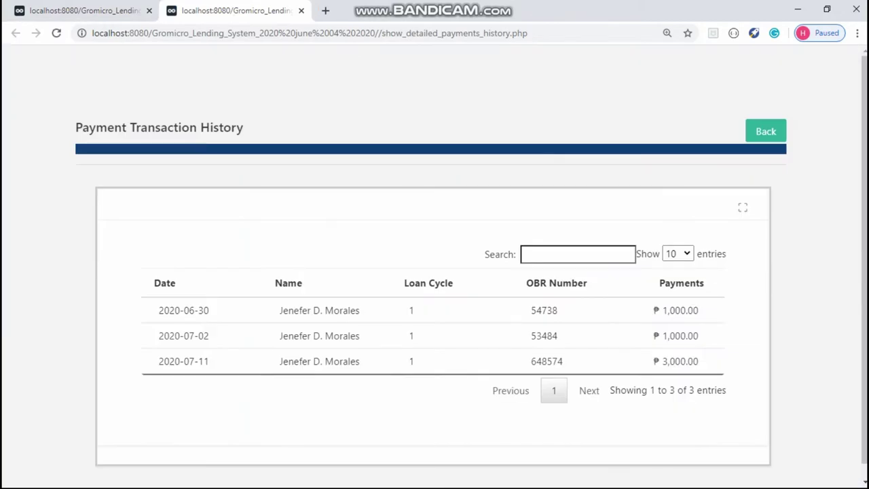
{"action": "key", "text": "ctrl+shift+Tab"}
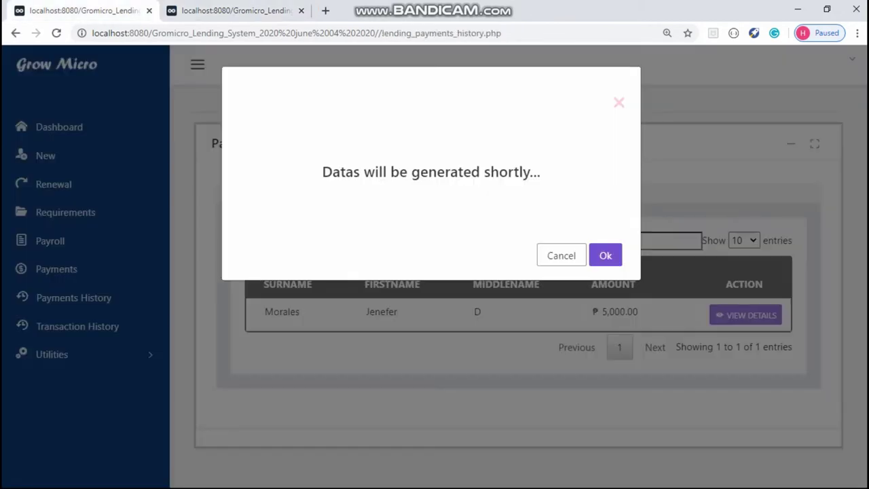
{"action": "key", "text": "Escape"}
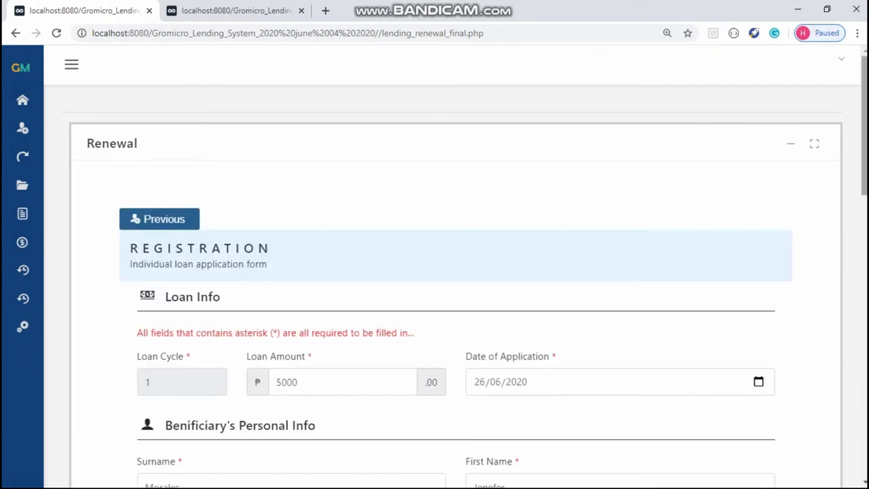
Step: Save the renewal with a 3000 loan amount and confirm Renew Beneficiary
{"action": "scroll", "coordinate": [455, 286], "scroll_direction": "down", "scroll_amount": 5}
{"action": "scroll", "coordinate": [455, 285], "scroll_direction": "up", "scroll_amount": 2}
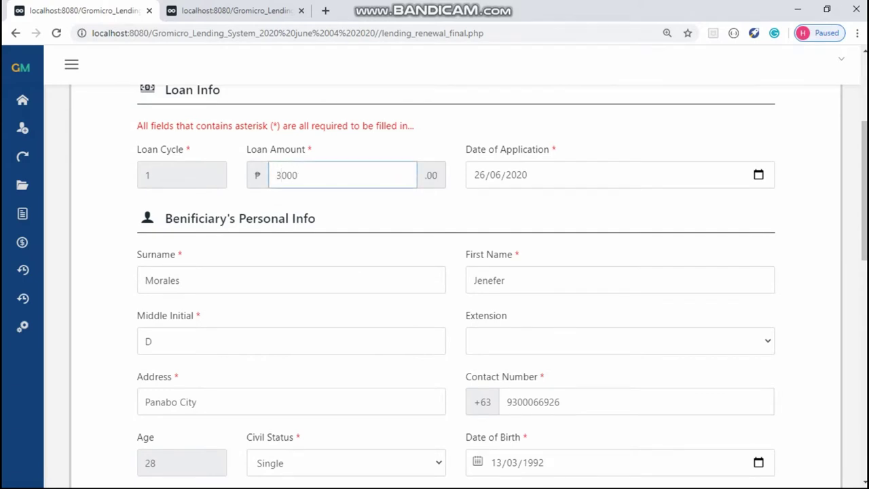
{"action": "scroll", "coordinate": [455, 285], "scroll_direction": "down", "scroll_amount": 10}
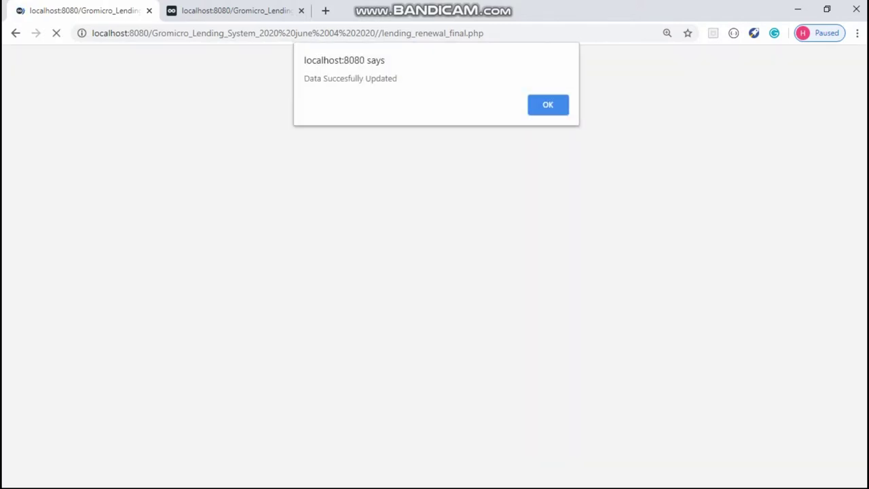
{"action": "key", "text": "Return"}
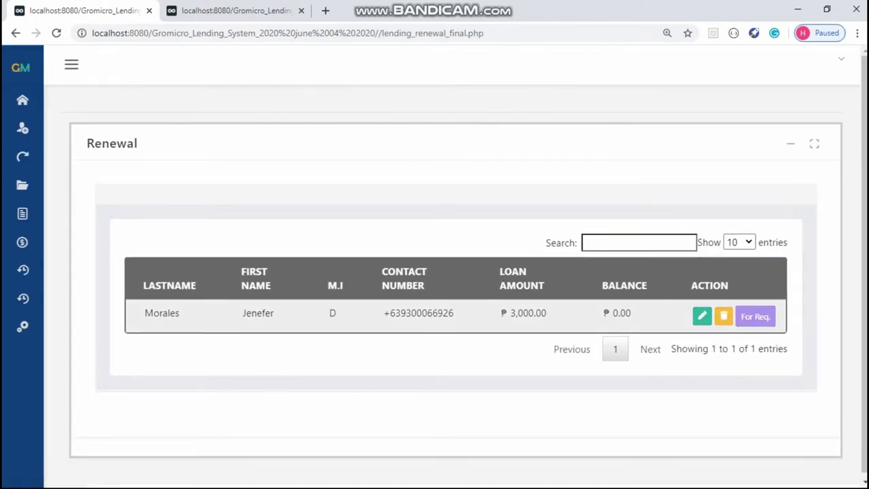
{"action": "left_click", "coordinate": [755, 316]}
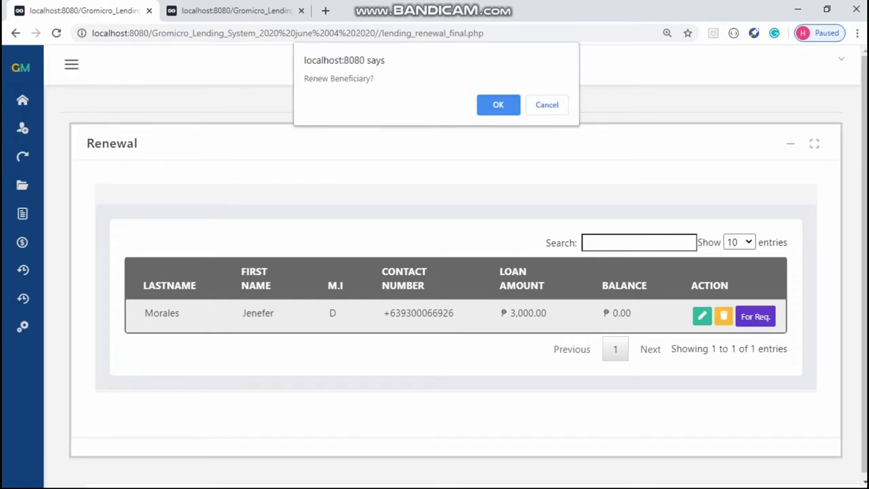
{"action": "key", "text": "Return"}
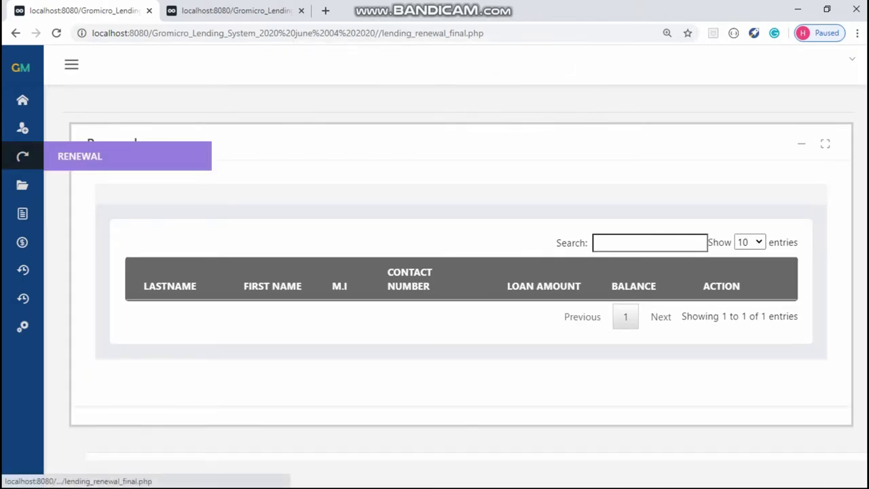
Step: Check off and save all of the borrower's renewal requirements, then go to Payroll
{"action": "left_click", "coordinate": [22, 156]}
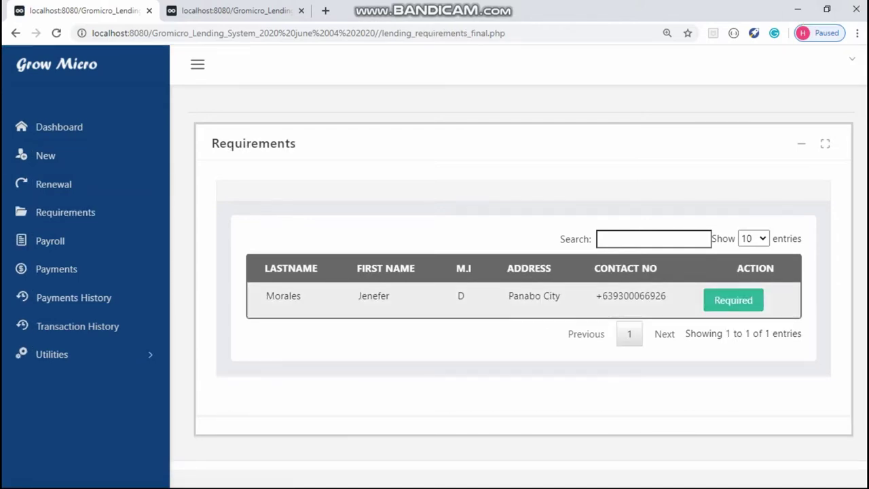
{"action": "left_click", "coordinate": [734, 300]}
{"action": "left_click", "coordinate": [439, 129]}
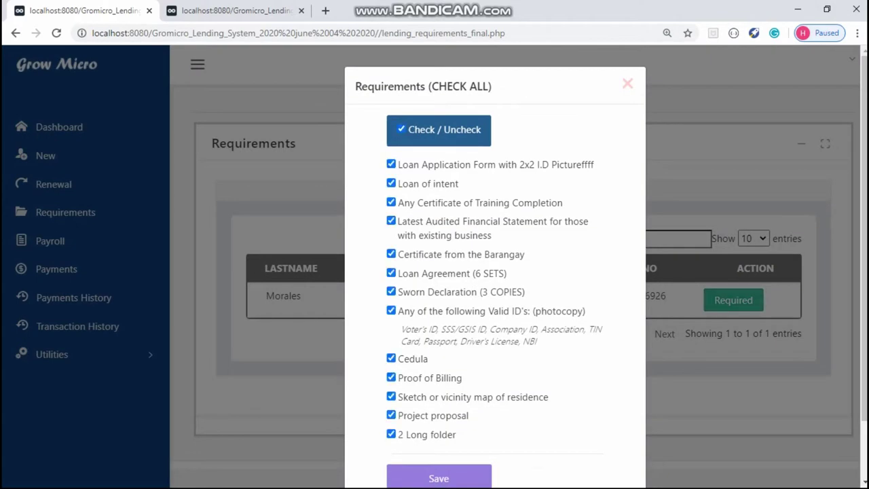
{"action": "left_click", "coordinate": [439, 478]}
{"action": "key", "text": "Return"}
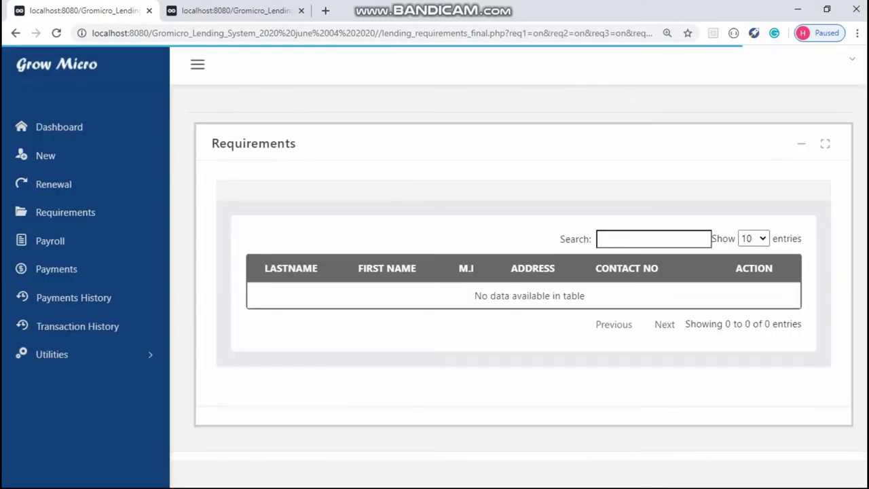
{"action": "left_click", "coordinate": [51, 241]}
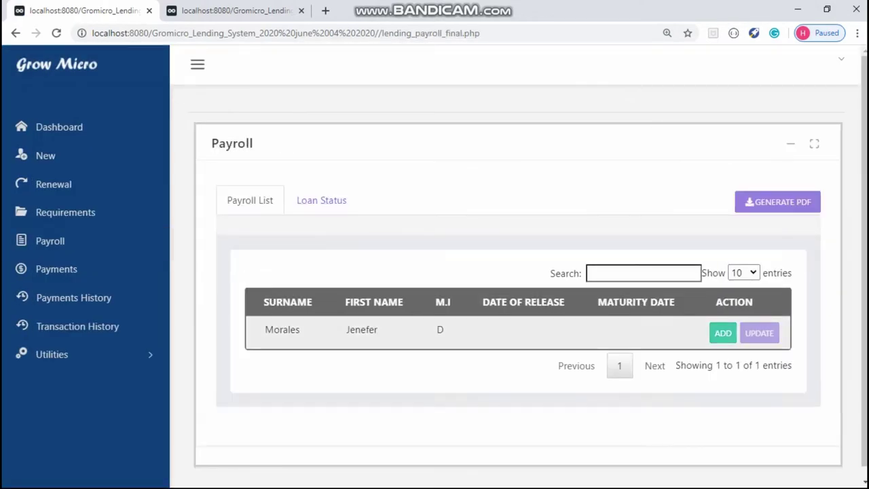
Step: Give the renewed loan a released date of 25/07/2020 and save it
{"action": "left_click", "coordinate": [722, 333]}
{"action": "left_click", "coordinate": [613, 146]}
{"action": "left_click", "coordinate": [345, 177]}
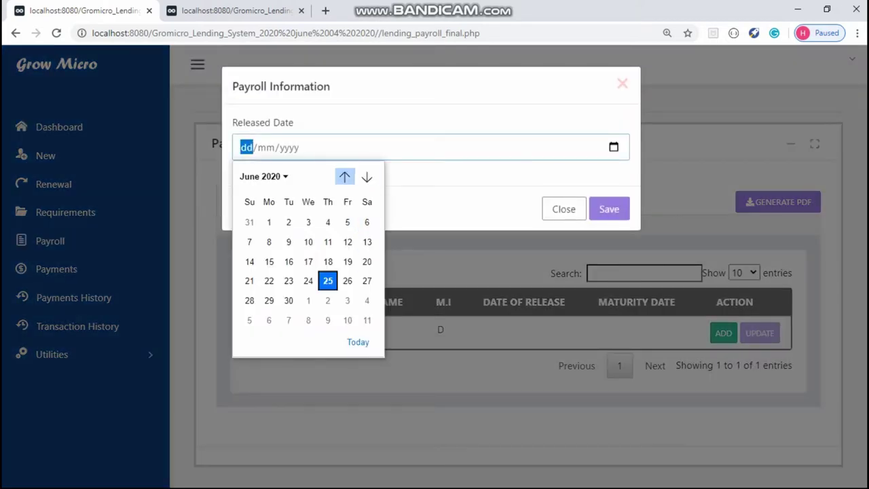
{"action": "left_click", "coordinate": [366, 177]}
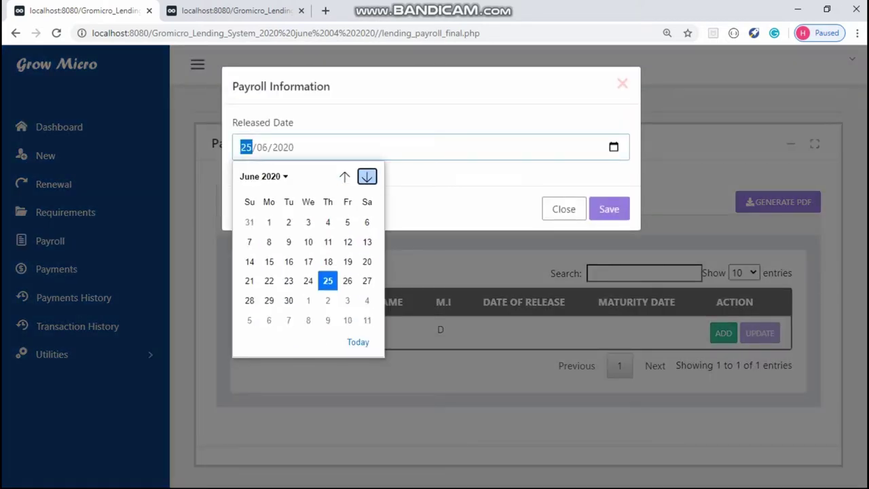
{"action": "left_click", "coordinate": [367, 177]}
{"action": "left_click", "coordinate": [367, 280]}
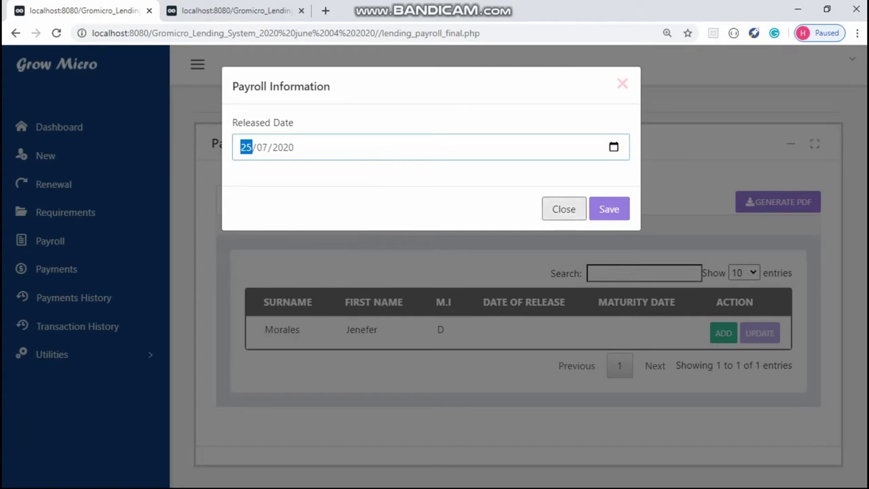
{"action": "left_click", "coordinate": [609, 208]}
{"action": "key", "text": "Return"}
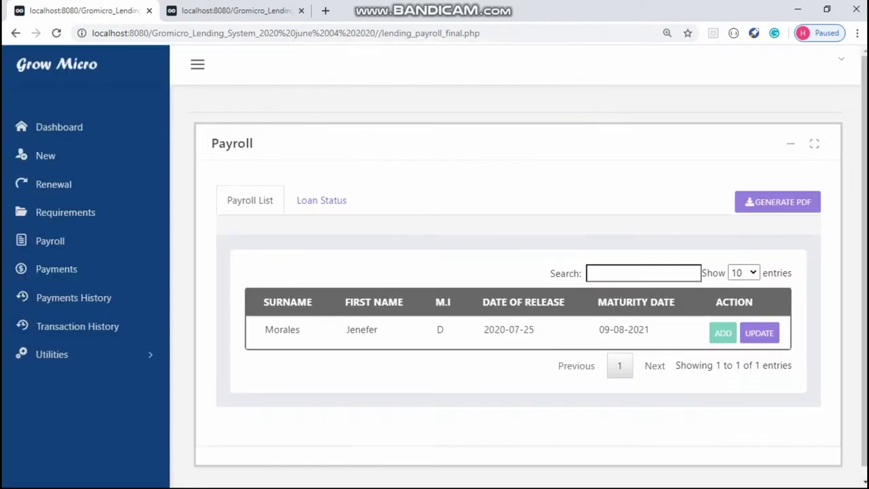
Step: Claim the released loan under Loan Status, then view it in Payments
{"action": "left_click", "coordinate": [321, 200]}
{"action": "left_click", "coordinate": [719, 333]}
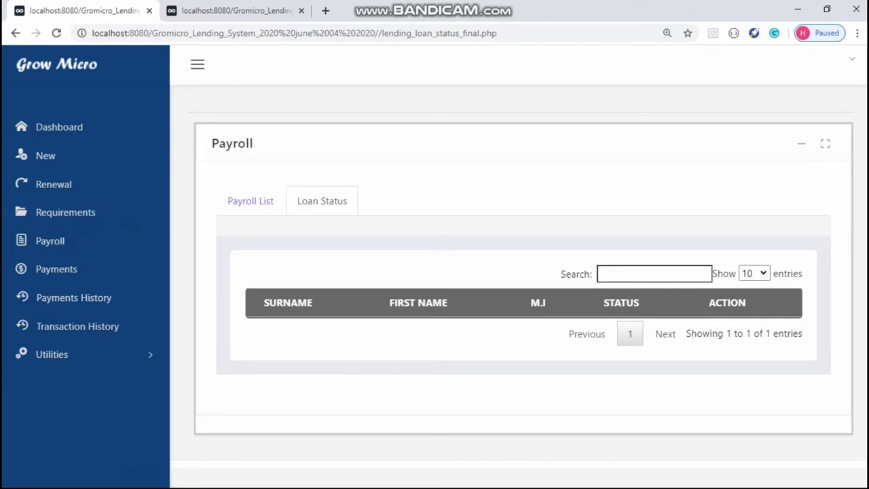
{"action": "left_click", "coordinate": [57, 269]}
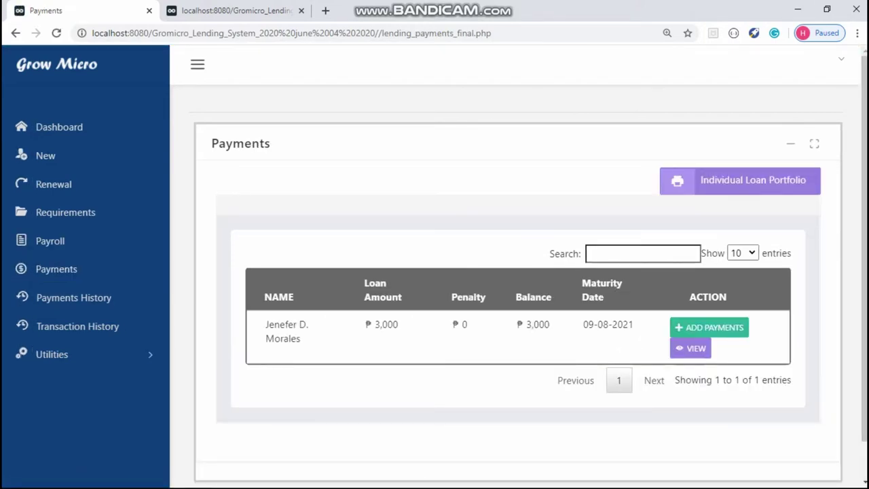
Step: Record a ₱1,000 payment with an OBR number, dated 25/08/2020
{"action": "left_click", "coordinate": [197, 64]}
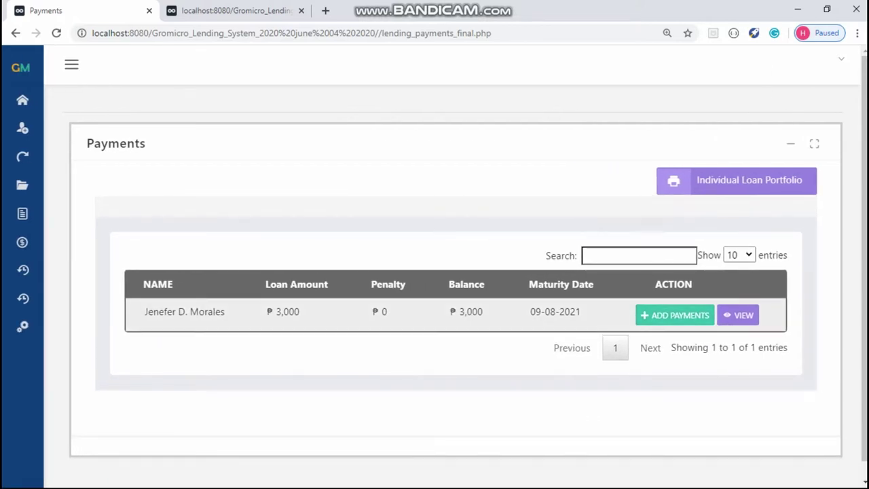
{"action": "left_click", "coordinate": [675, 315]}
{"action": "left_click", "coordinate": [431, 170]}
{"action": "type", "text": "9765"}
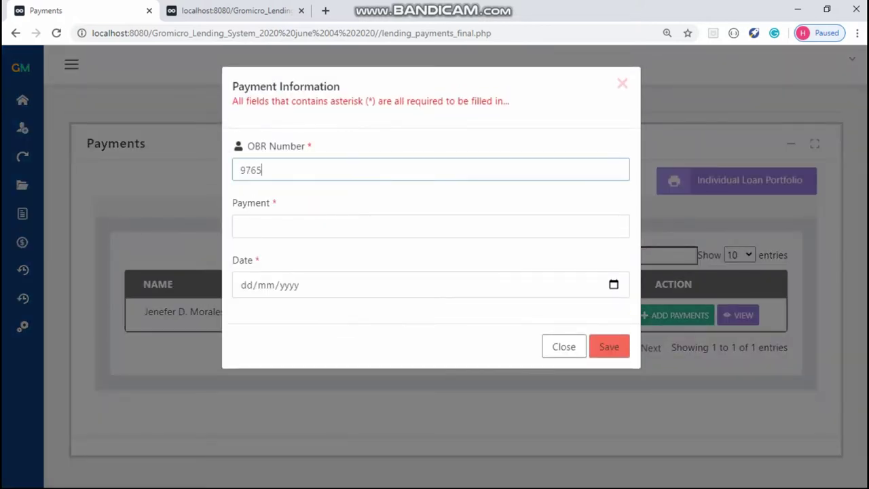
{"action": "left_click", "coordinate": [431, 226]}
{"action": "key", "text": "Down"}
{"action": "key", "text": "Down"}
{"action": "key", "text": "Return"}
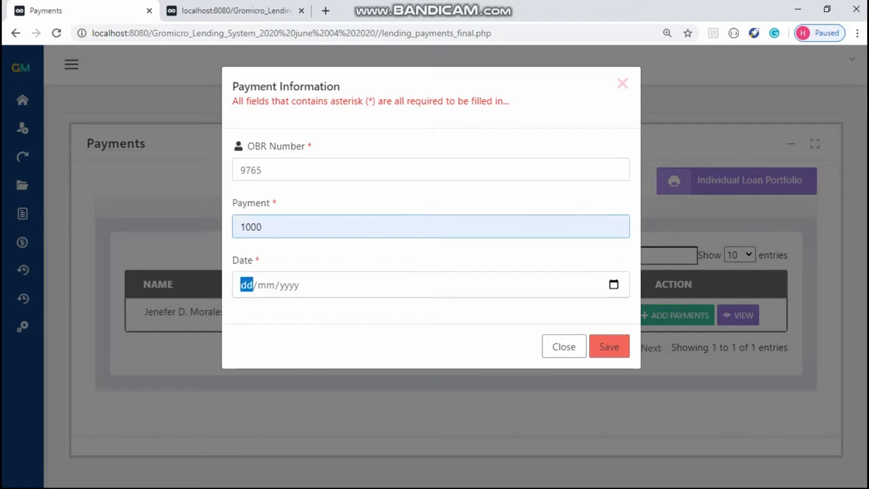
{"action": "left_click", "coordinate": [614, 284]}
{"action": "left_click", "coordinate": [367, 89]}
{"action": "left_click", "coordinate": [366, 89]}
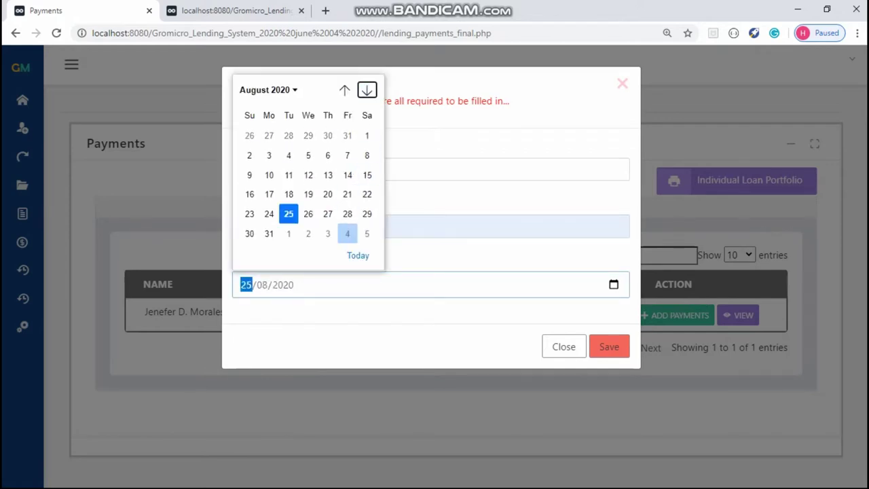
{"action": "left_click", "coordinate": [609, 347]}
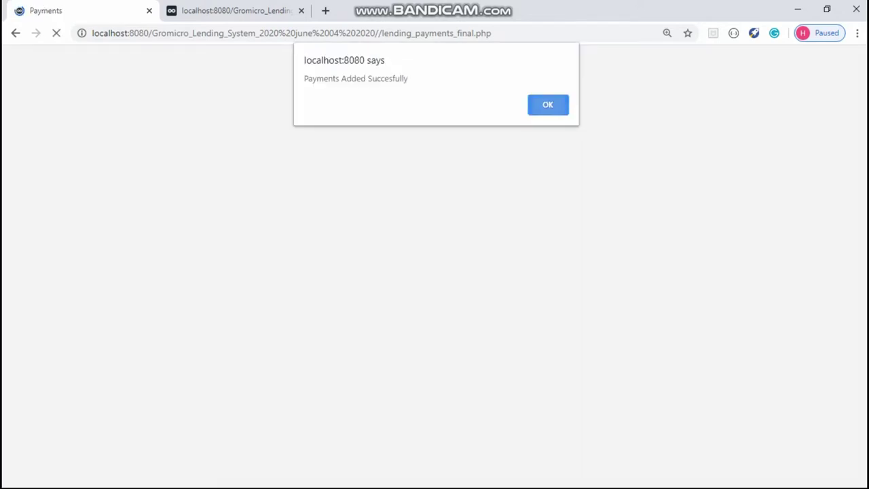
{"action": "key", "text": "Return"}
Step: Record a second ₱1,000 payment dated 25/09/2020, then minimize the browser
{"action": "left_click", "coordinate": [709, 328]}
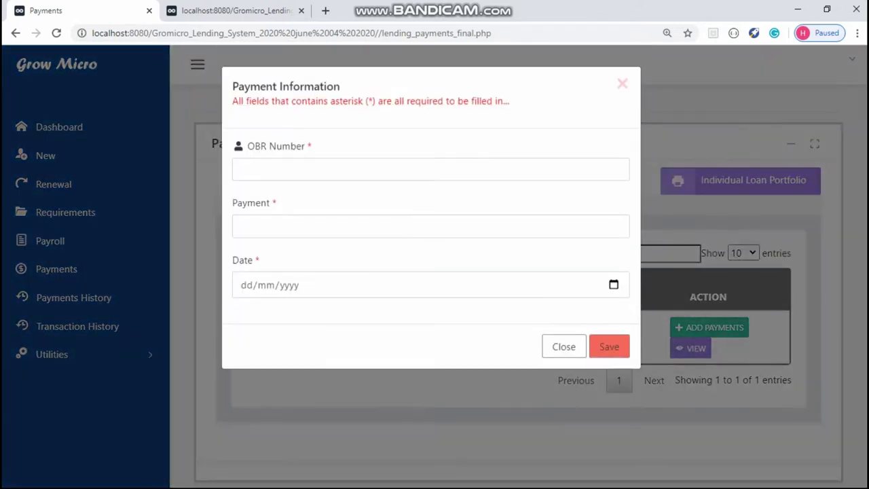
{"action": "left_click", "coordinate": [431, 169]}
{"action": "type", "text": "6546"}
{"action": "left_click", "coordinate": [431, 226]}
{"action": "key", "text": "Down"}
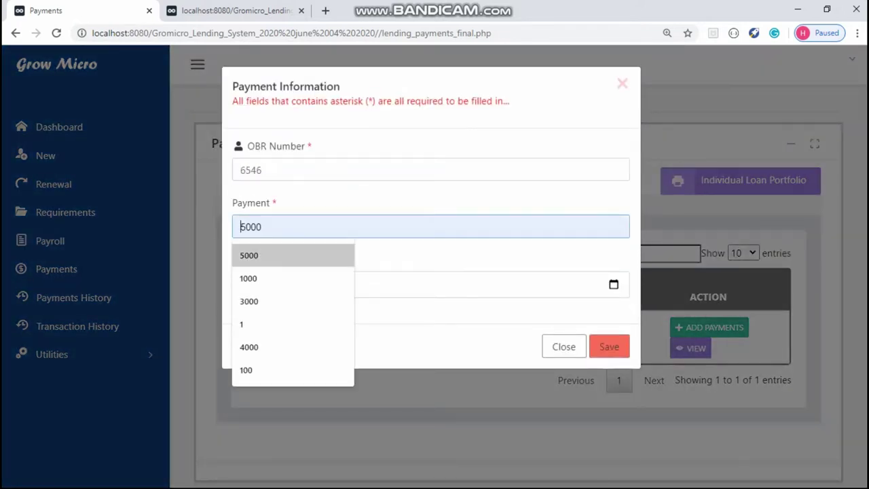
{"action": "key", "text": "Down"}
{"action": "key", "text": "Return"}
{"action": "key", "text": "Return"}
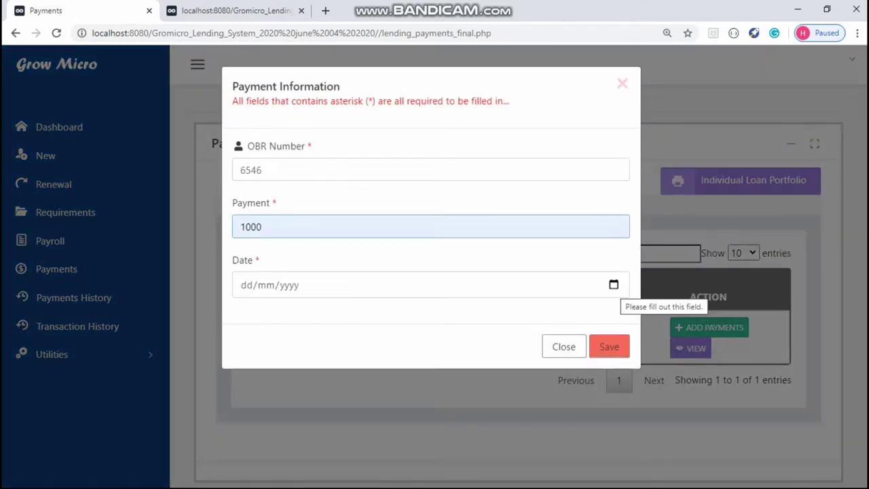
{"action": "key", "text": "Tab"}
{"action": "key", "text": "alt+Down"}
{"action": "left_click", "coordinate": [367, 90]}
{"action": "left_click", "coordinate": [367, 91]}
{"action": "left_click", "coordinate": [366, 90]}
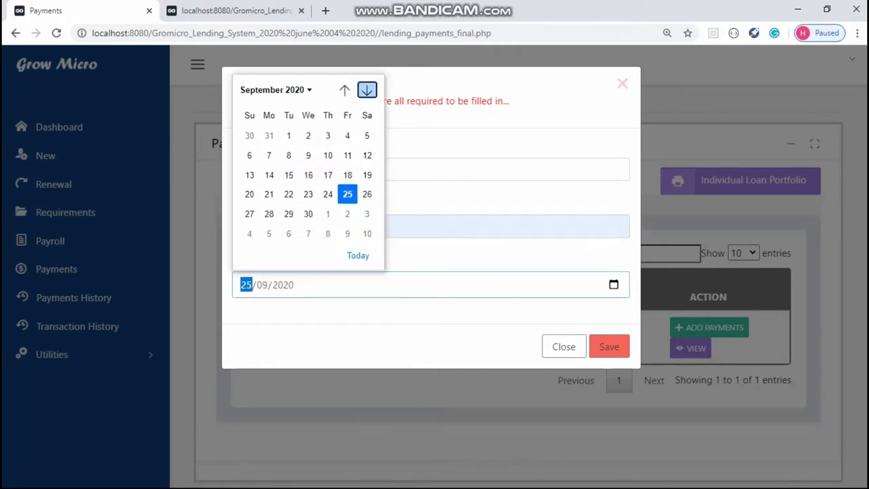
{"action": "left_click", "coordinate": [347, 194]}
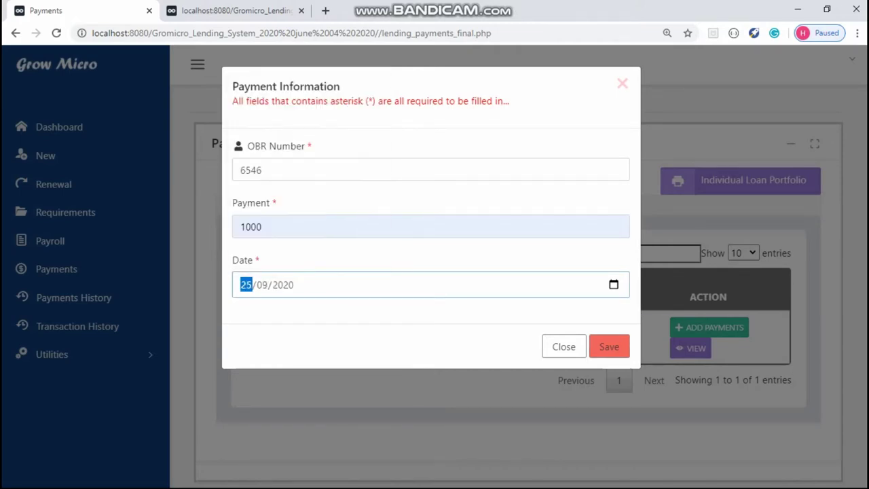
{"action": "left_click", "coordinate": [609, 346]}
{"action": "key", "text": "Return"}
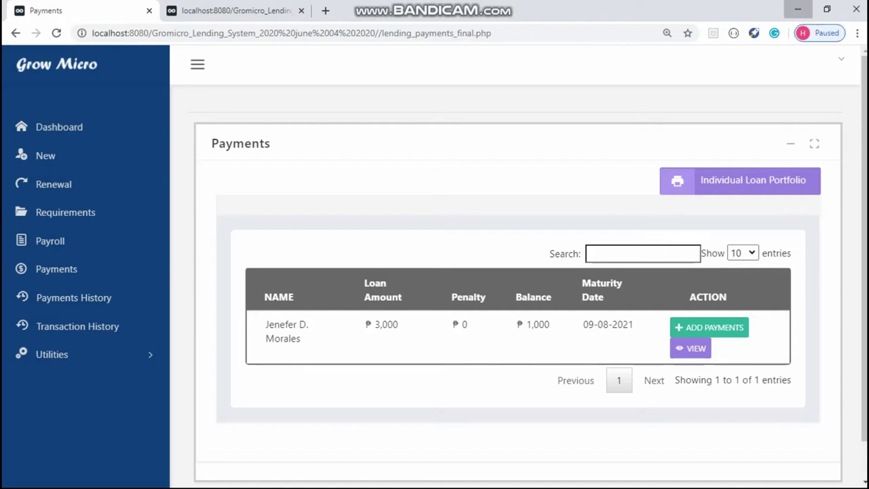
{"action": "left_click", "coordinate": [799, 10]}
Step: Change the system date to 23 December 2021 via Control Panel's Clock and Region settings
{"action": "left_click", "coordinate": [37, 479]}
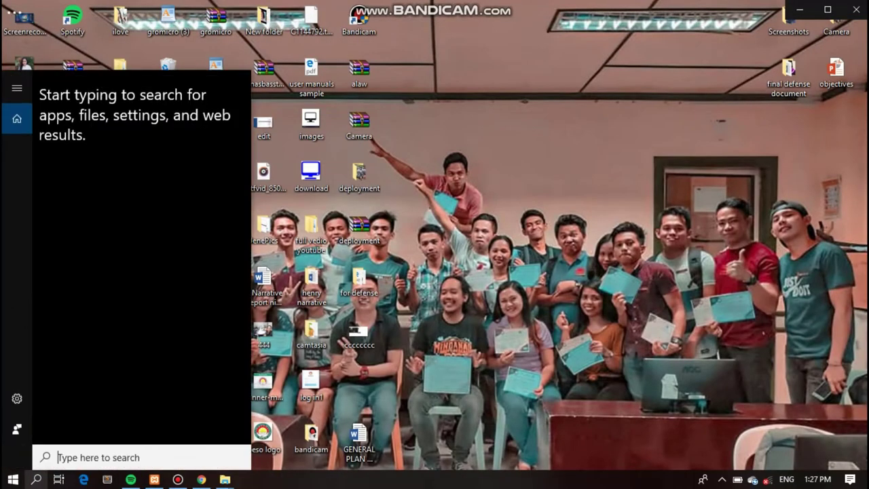
{"action": "type", "text": "control"}
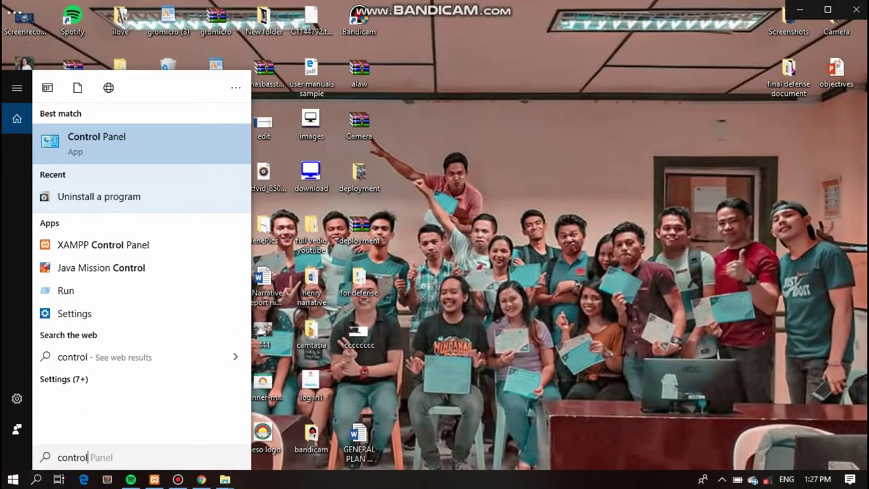
{"action": "key", "text": "Return"}
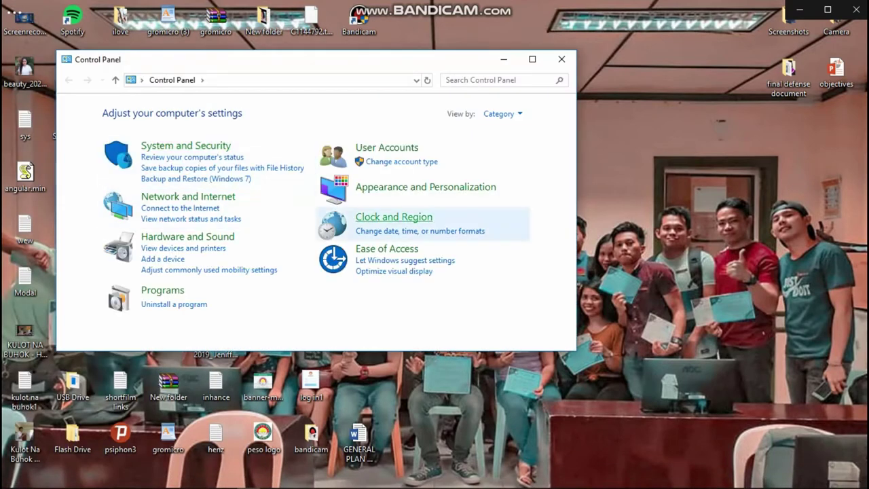
{"action": "left_click", "coordinate": [394, 217]}
{"action": "left_click", "coordinate": [253, 113]}
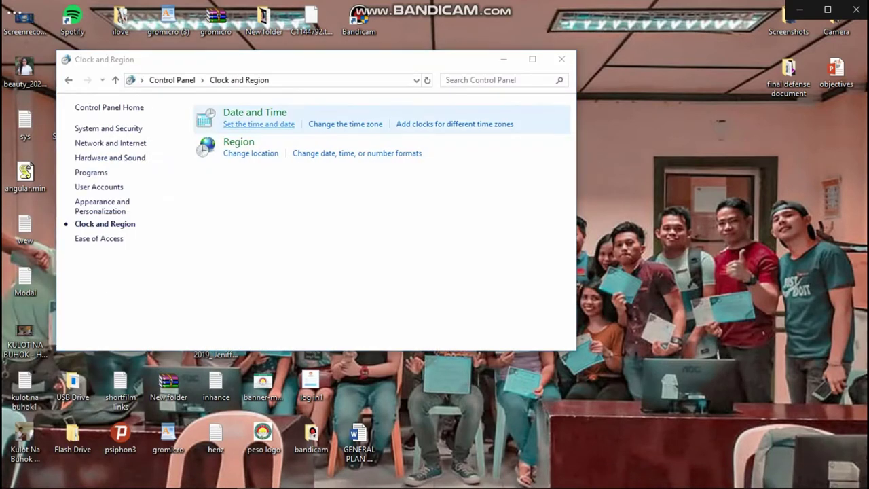
{"action": "left_click", "coordinate": [256, 164]}
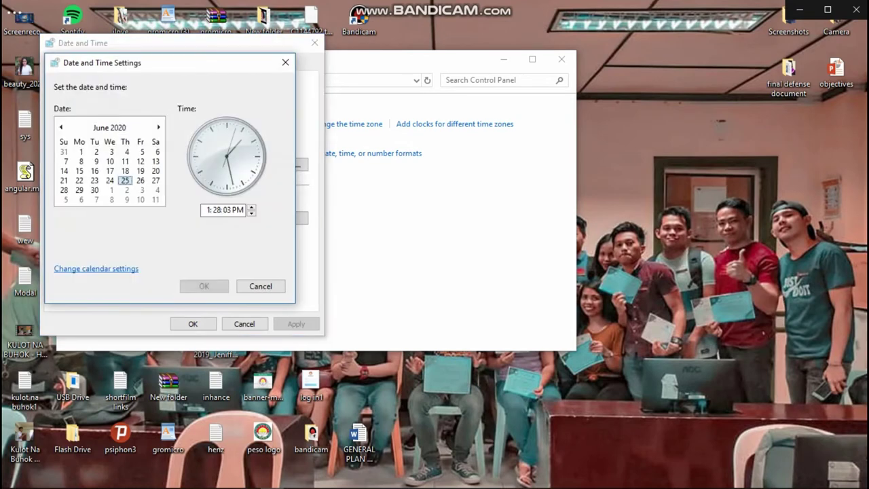
{"action": "scroll", "coordinate": [110, 170], "scroll_direction": "down", "scroll_amount": 13}
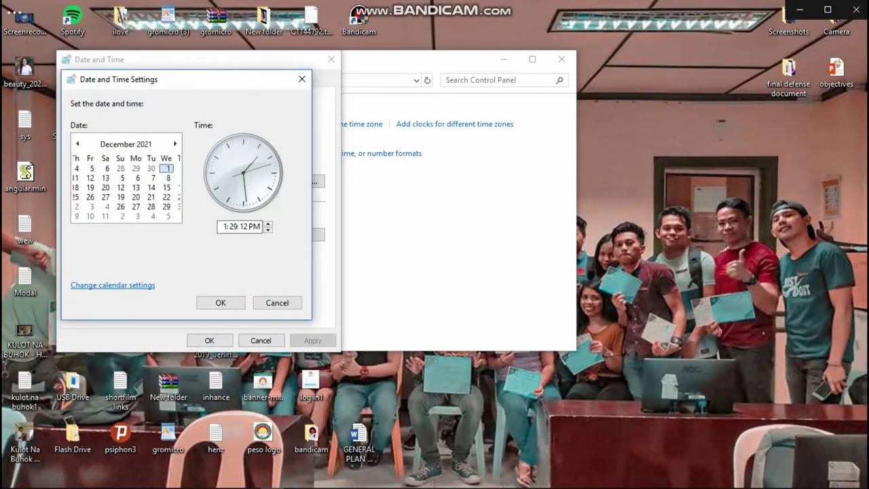
{"action": "left_click", "coordinate": [142, 197]}
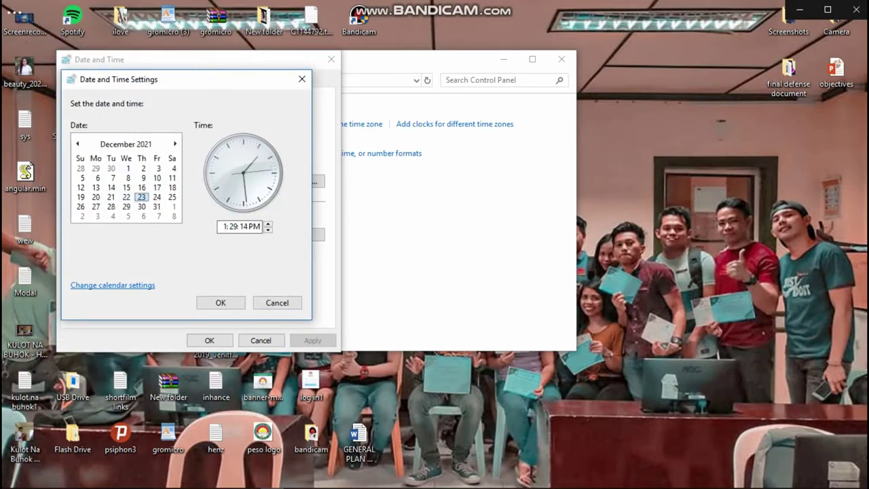
{"action": "left_click", "coordinate": [220, 303]}
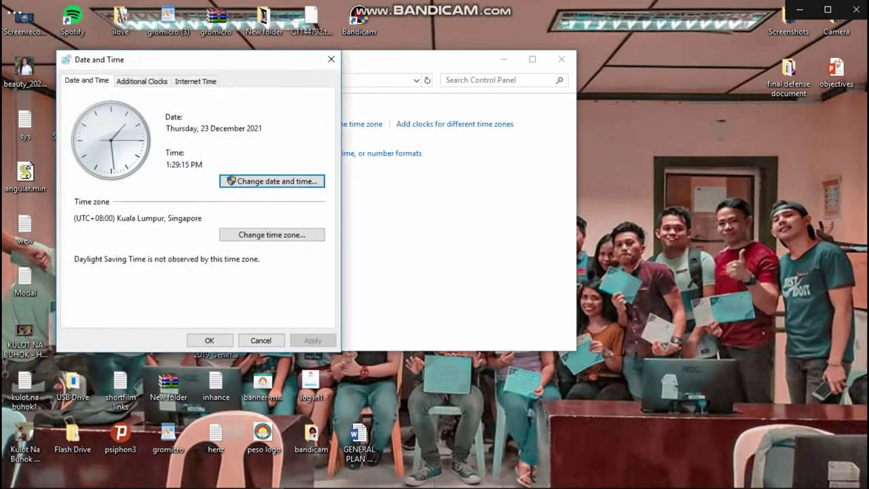
{"action": "left_click", "coordinate": [209, 340]}
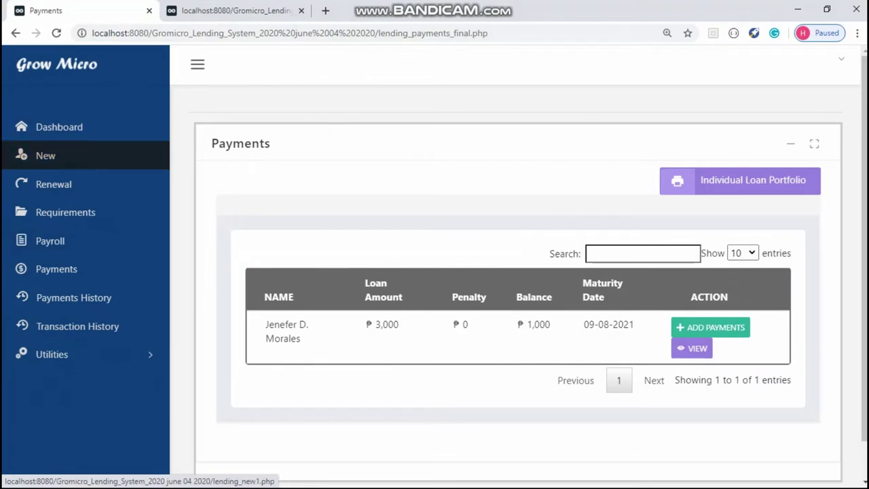
Step: Reload the Payments list by way of New Beneficiary and collapse the sidebar
{"action": "left_click", "coordinate": [46, 156]}
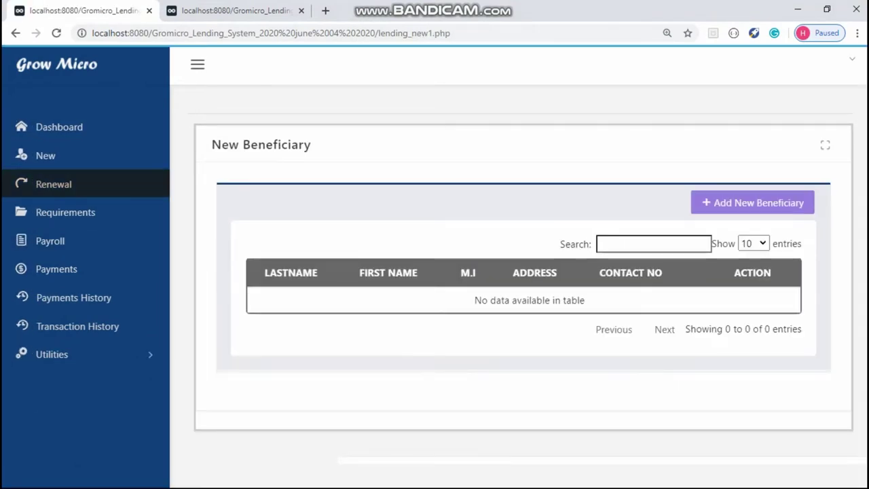
{"action": "left_click", "coordinate": [56, 269]}
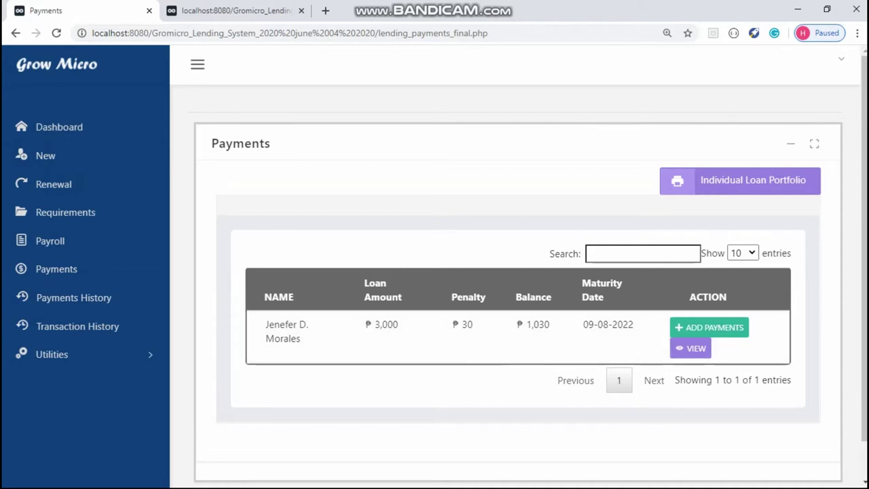
{"action": "left_click", "coordinate": [197, 64]}
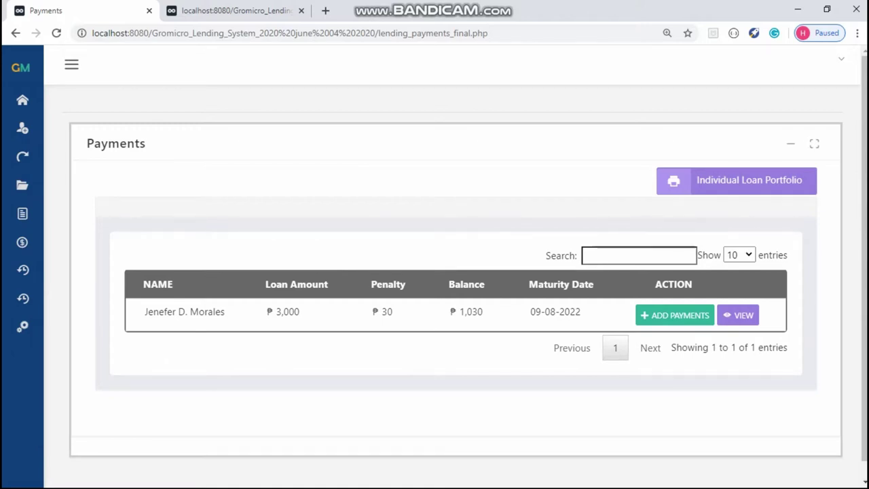
Step: Save a final ₱1,030 payment dated 24/12/2021 with a new OBR number
{"action": "left_click", "coordinate": [674, 315]}
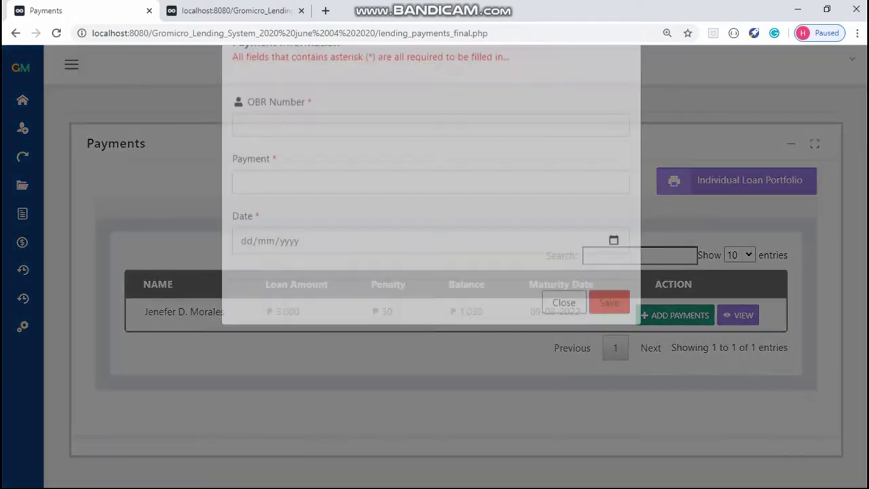
{"action": "left_click", "coordinate": [430, 169]}
{"action": "type", "text": "548376"}
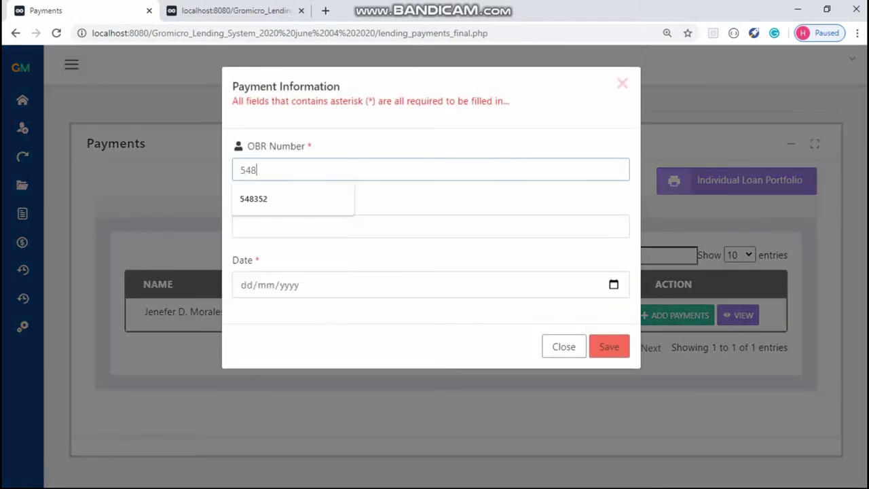
{"action": "left_click", "coordinate": [431, 226]}
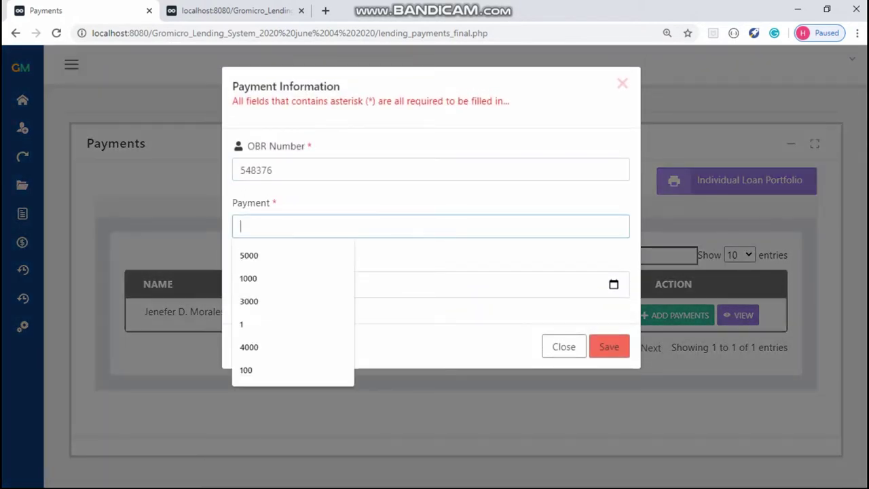
{"action": "type", "text": "1030"}
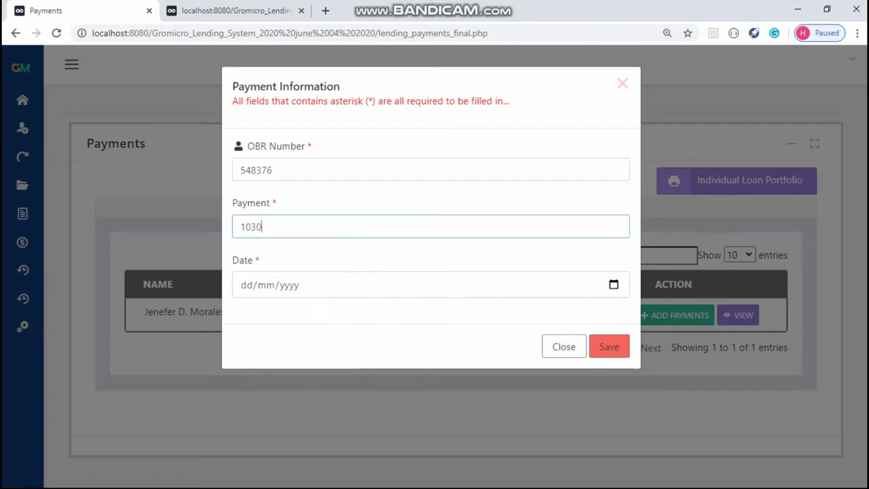
{"action": "left_click", "coordinate": [613, 284]}
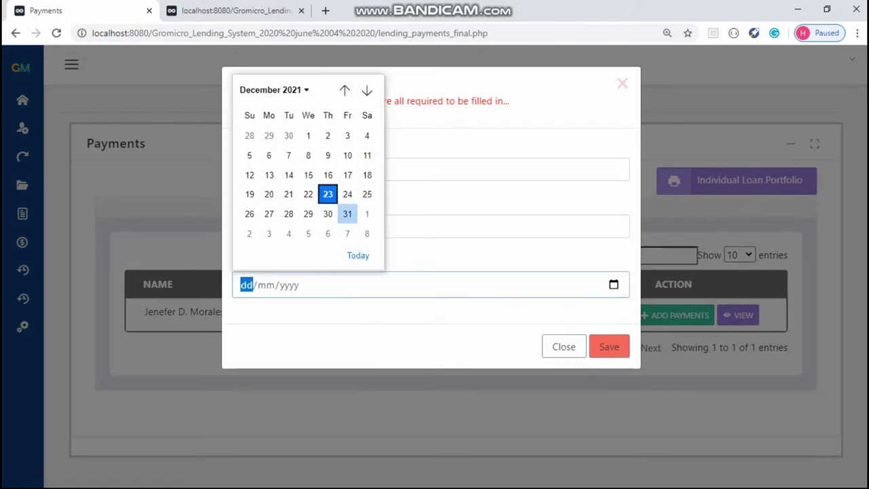
{"action": "left_click", "coordinate": [347, 194]}
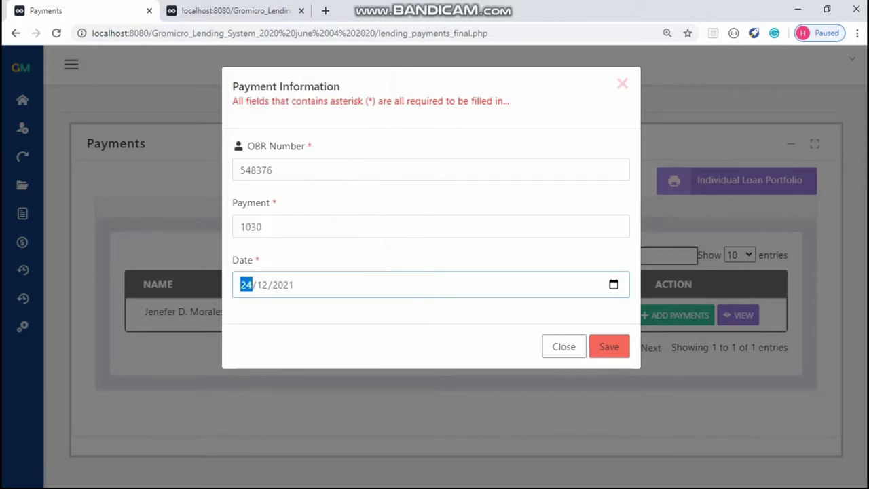
{"action": "key", "text": "Return"}
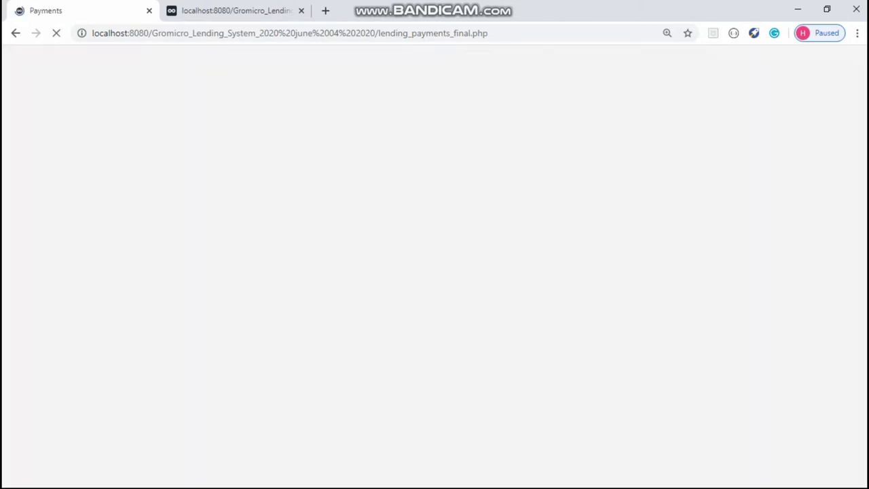
{"action": "key", "text": "Return"}
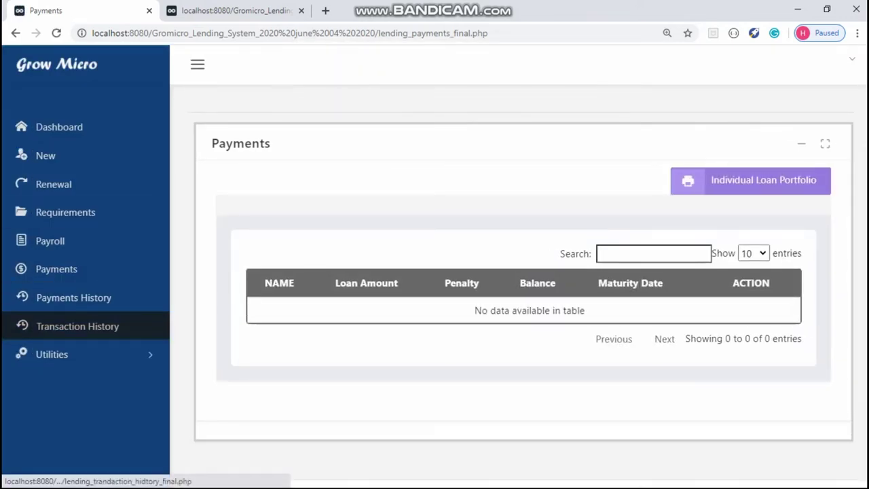
Step: Review the detailed payment transaction history, then open Transaction History and the Renewal list
{"action": "left_click", "coordinate": [73, 298]}
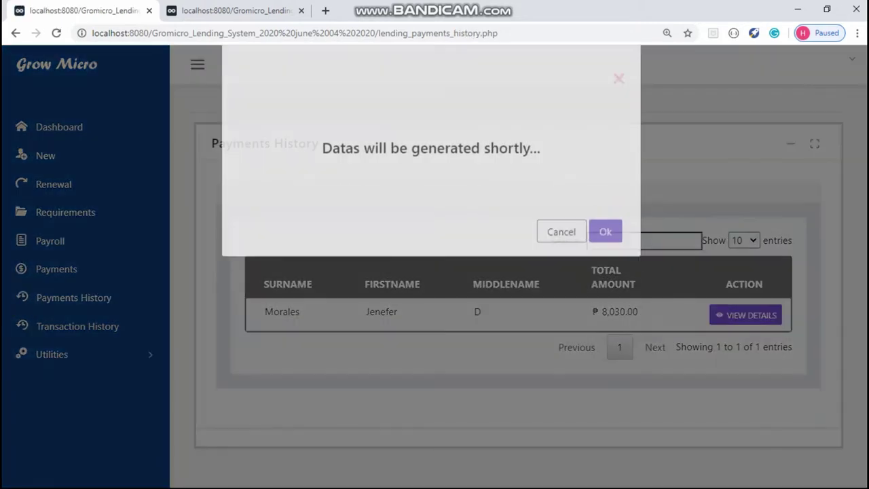
{"action": "key", "text": "Return"}
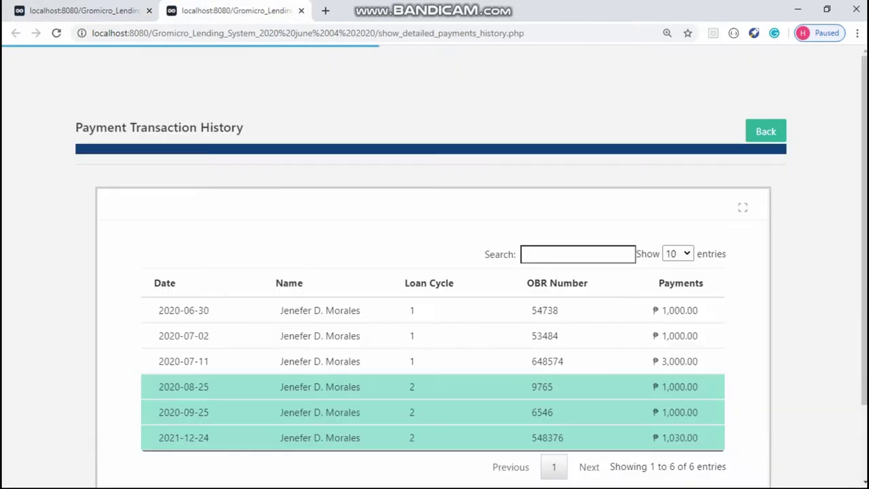
{"action": "scroll", "coordinate": [434, 271], "scroll_direction": "down", "scroll_amount": 2}
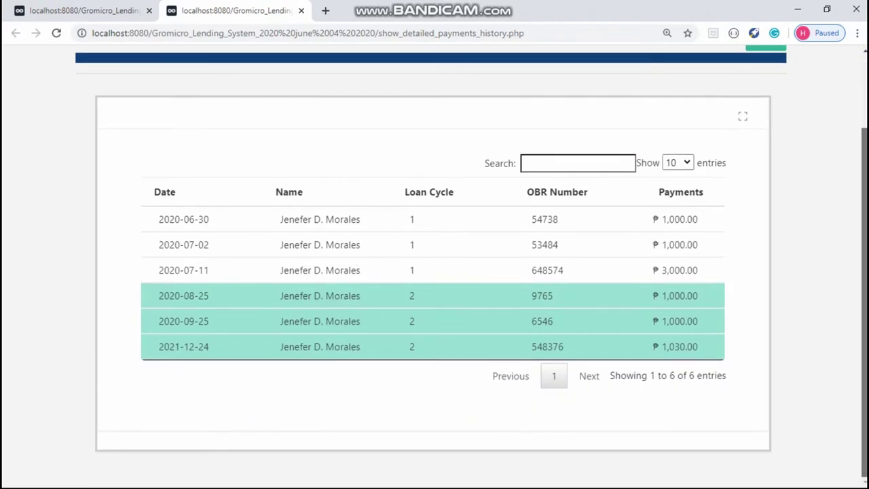
{"action": "scroll", "coordinate": [435, 272], "scroll_direction": "up", "scroll_amount": 2}
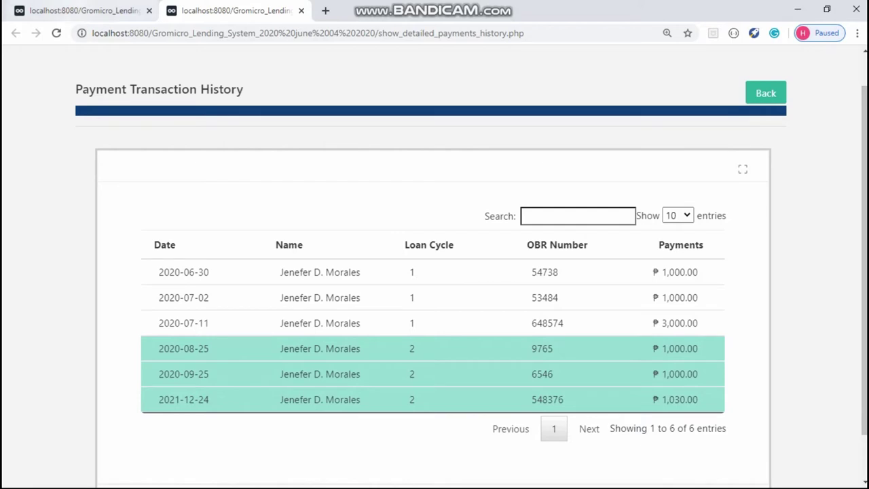
{"action": "key", "text": "ctrl+shift+Tab"}
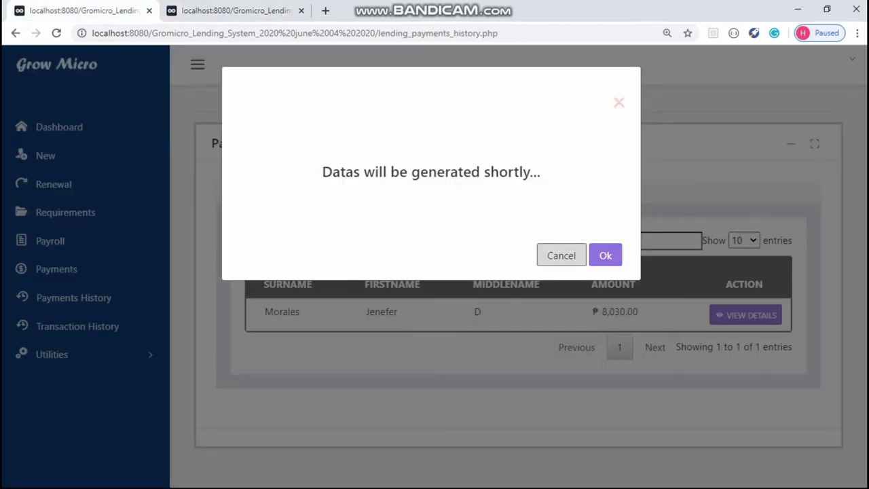
{"action": "left_click", "coordinate": [605, 255]}
{"action": "left_click", "coordinate": [78, 326]}
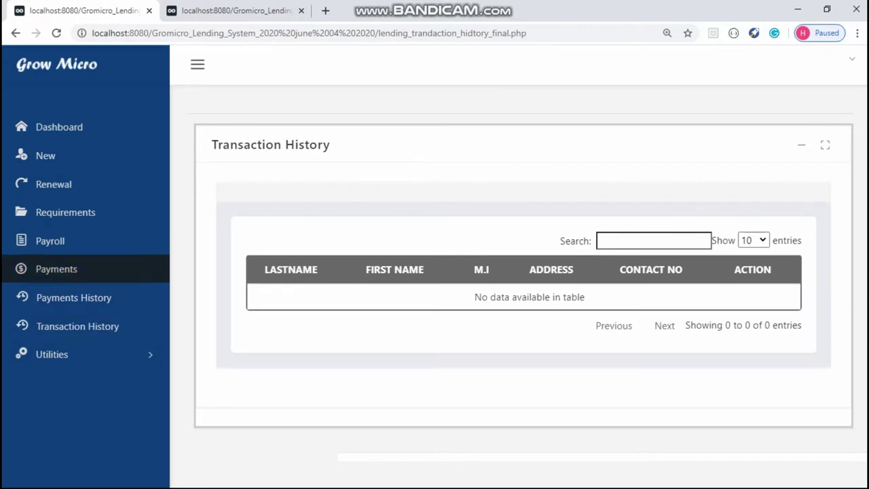
{"action": "left_click", "coordinate": [53, 184]}
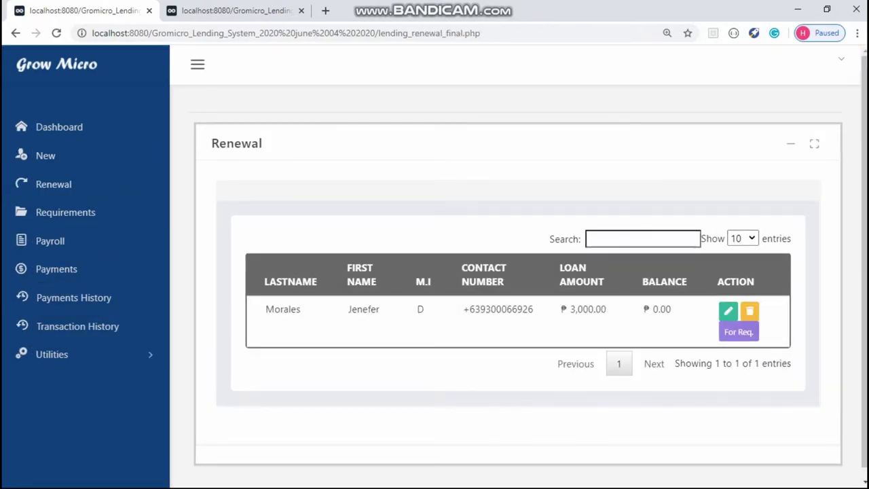
Step: Collapse the lending app's sidebar and start the MySQL server in XAMPP
{"action": "left_click", "coordinate": [197, 63]}
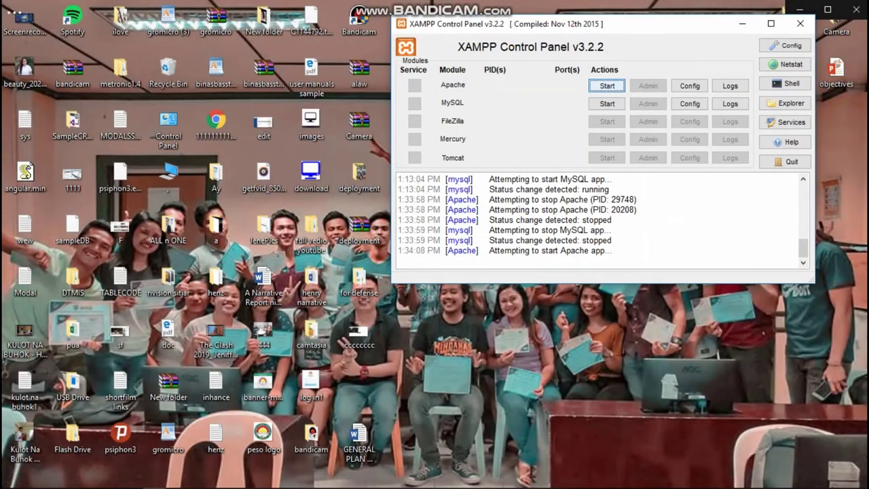
{"action": "left_click", "coordinate": [607, 103]}
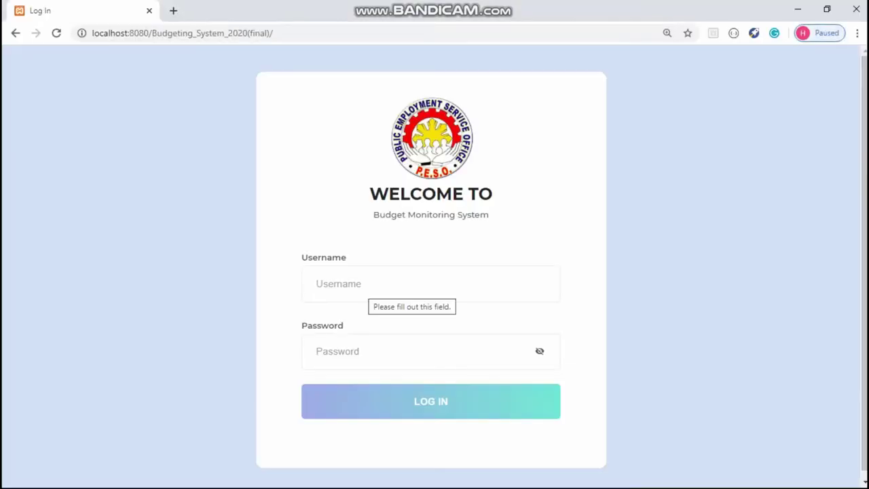
Step: Log in to the Budget Monitoring System with the saved username and password
{"action": "left_click", "coordinate": [373, 285]}
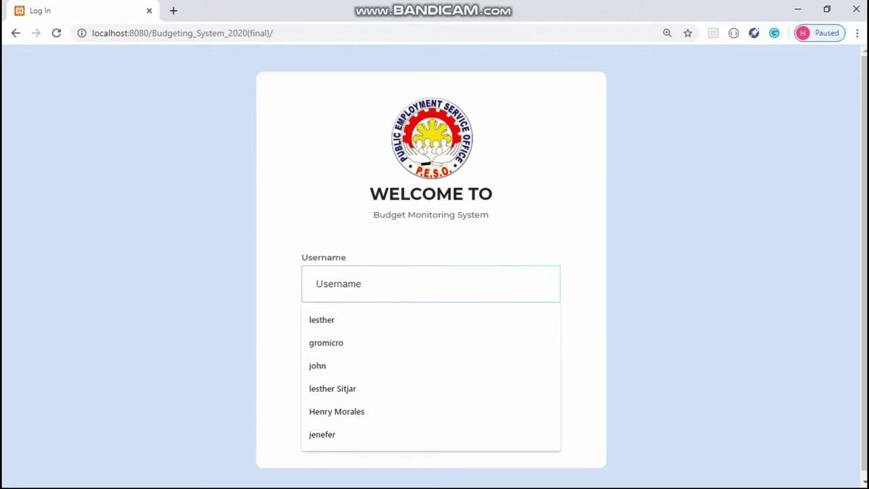
{"action": "type", "text": "Jen"}
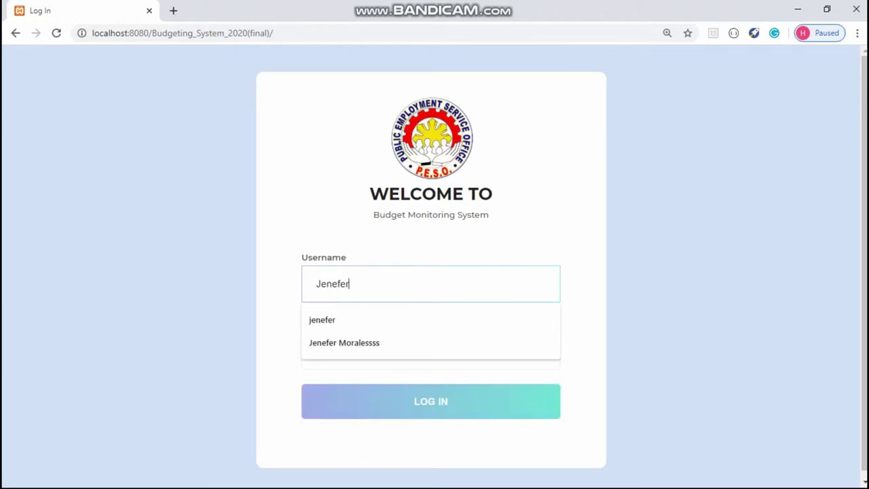
{"action": "type", "text": "efer"}
{"action": "key", "text": "Down"}
{"action": "key", "text": "Return"}
{"action": "left_click", "coordinate": [421, 351]}
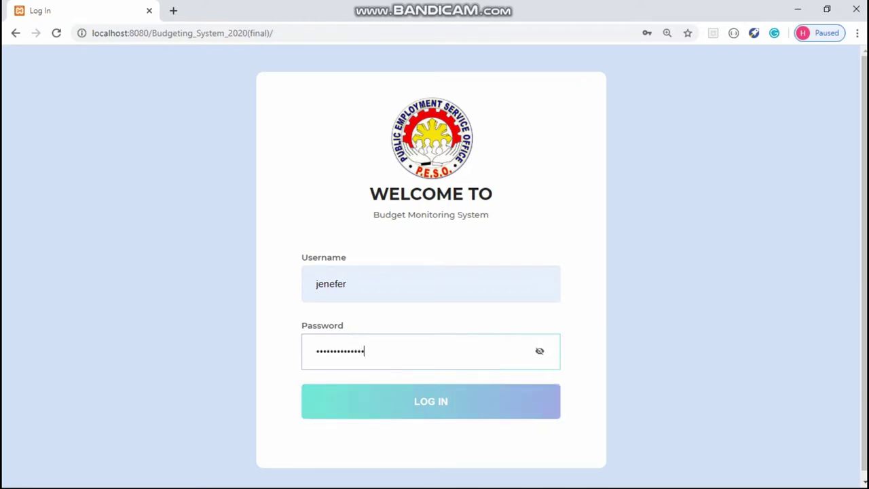
{"action": "key", "text": "Tab"}
{"action": "key", "text": "Return"}
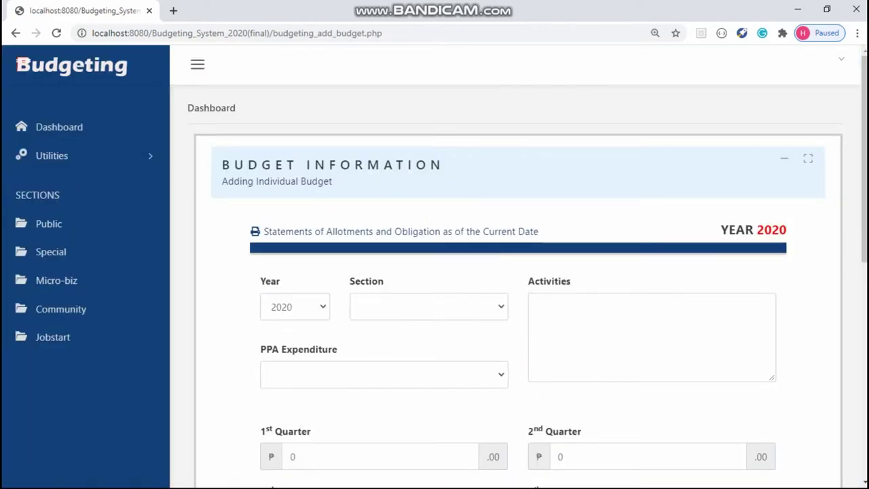
Step: Add 'Prices' as a new PPA Expenditure option through Others
{"action": "left_click", "coordinate": [384, 374]}
{"action": "left_click", "coordinate": [286, 408]}
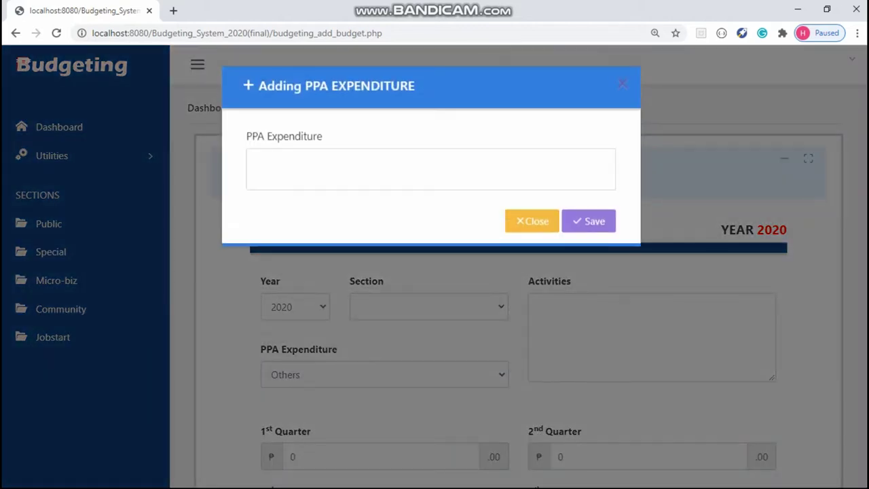
{"action": "type", "text": "Pri"}
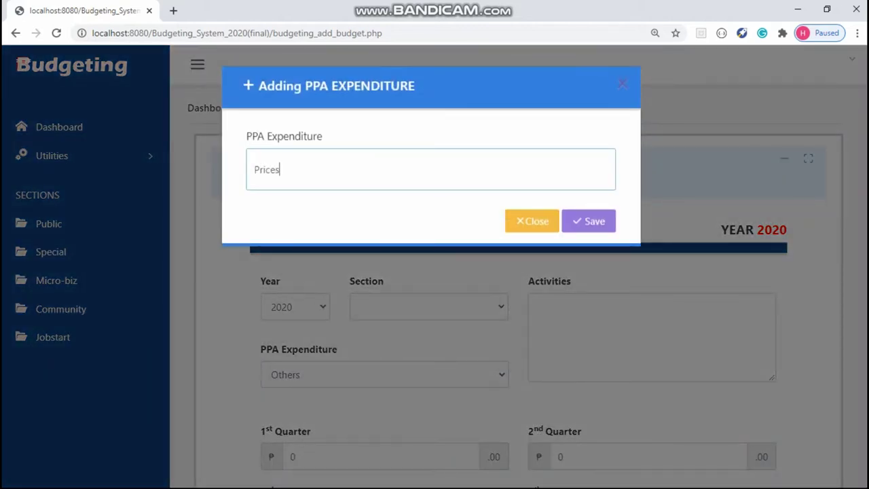
{"action": "type", "text": "ces"}
{"action": "left_click", "coordinate": [588, 220]}
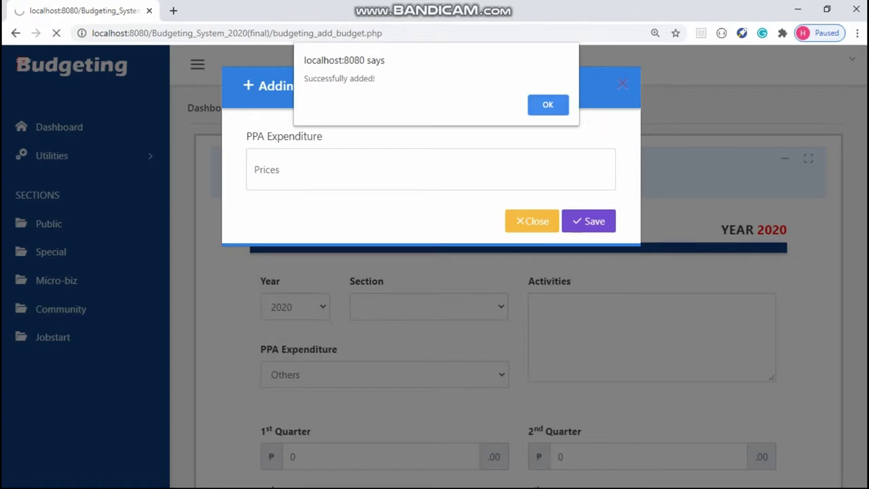
{"action": "left_click", "coordinate": [549, 102]}
Step: Add 'Water Expenses' as another PPA Expenditure option
{"action": "left_click", "coordinate": [383, 374]}
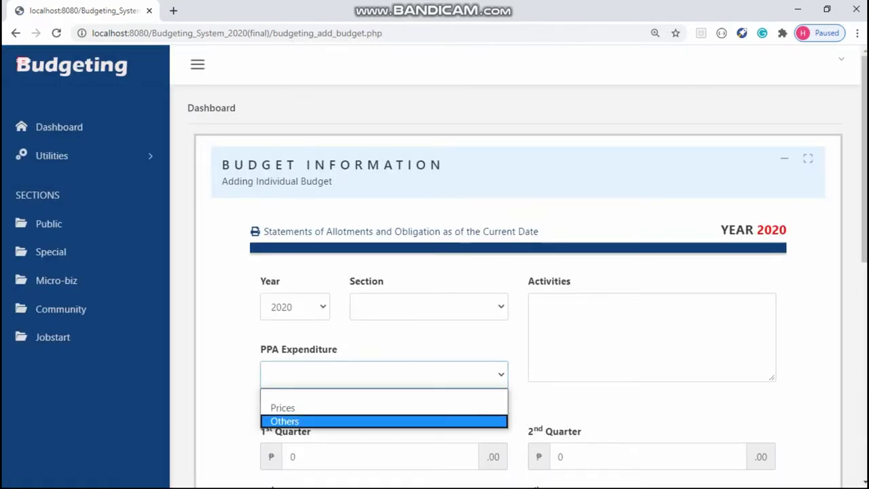
{"action": "left_click", "coordinate": [384, 421]}
{"action": "left_click", "coordinate": [430, 169]}
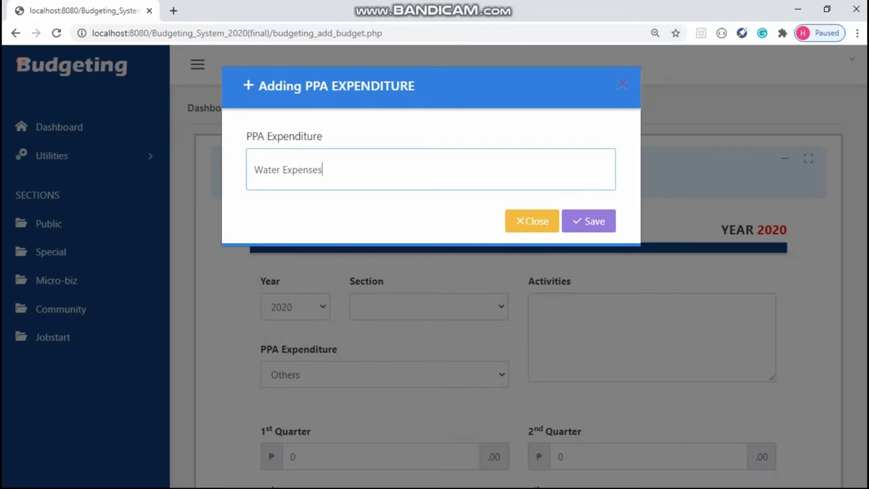
{"action": "left_click", "coordinate": [588, 221]}
{"action": "key", "text": "Return"}
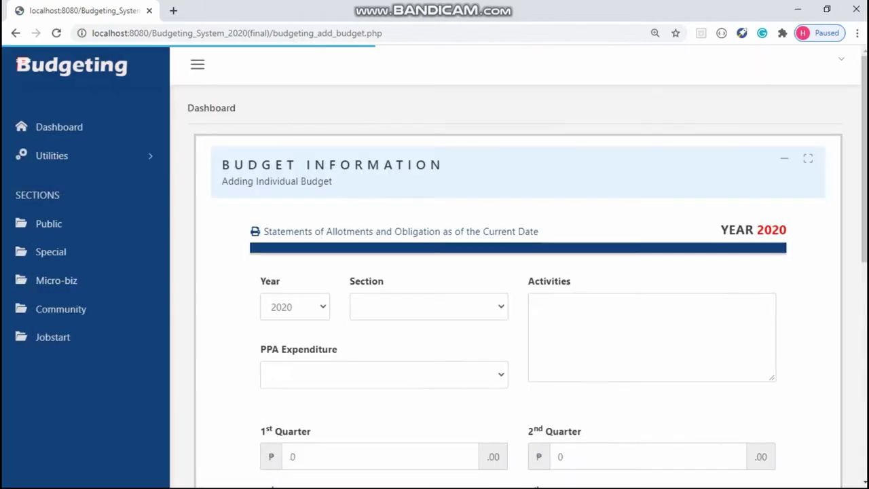
Step: Set the budget's Section to Public Employment Service Office and PPA Expenditure to Prices
{"action": "scroll", "coordinate": [516, 272], "scroll_direction": "down", "scroll_amount": 2}
{"action": "scroll", "coordinate": [516, 272], "scroll_direction": "down", "scroll_amount": 1}
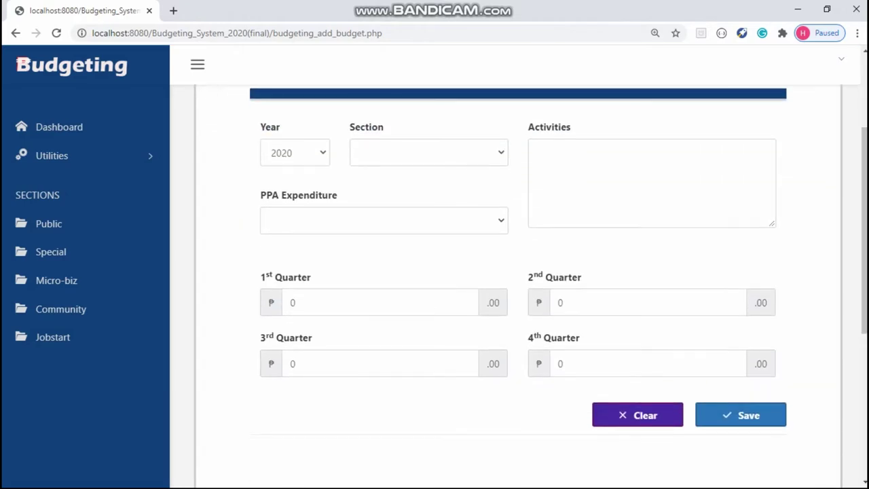
{"action": "left_click", "coordinate": [428, 152]}
{"action": "left_click", "coordinate": [428, 186]}
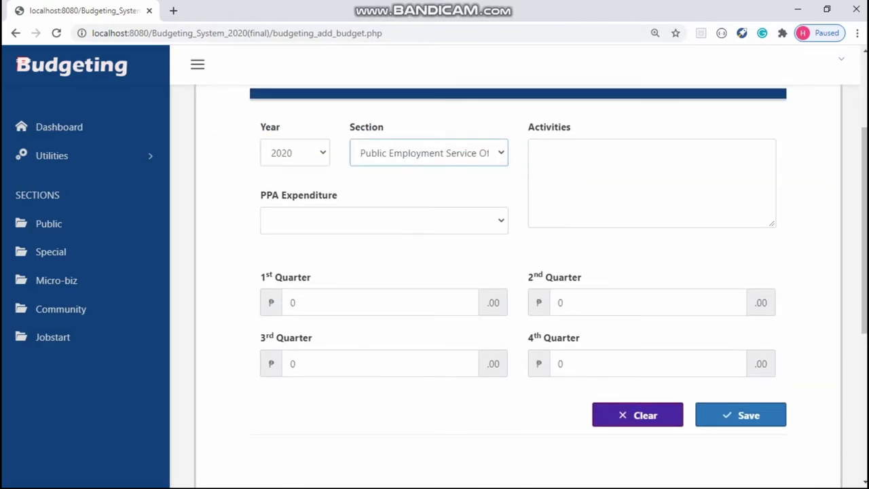
{"action": "left_click", "coordinate": [384, 220]}
{"action": "left_click", "coordinate": [285, 250]}
Step: Enter 10000 in each of the four quarters and save the Prices budget
{"action": "left_click", "coordinate": [290, 302]}
{"action": "type", "text": "10000"}
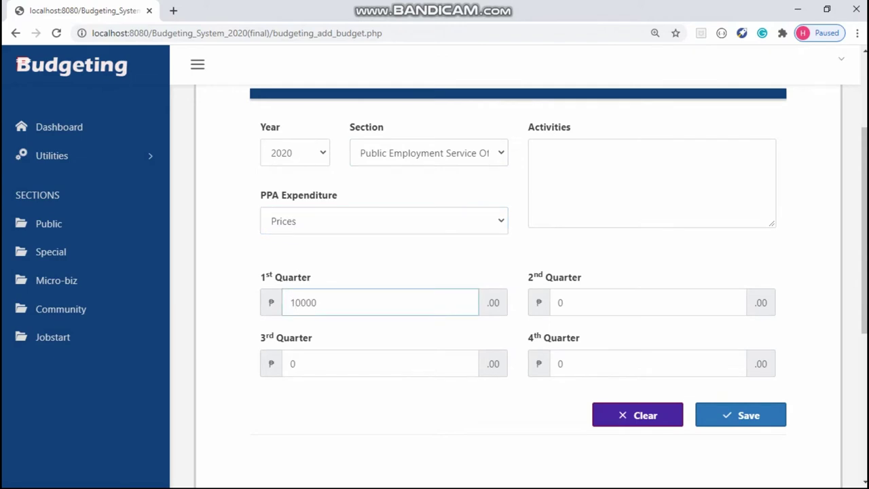
{"action": "left_click", "coordinate": [559, 302]}
{"action": "type", "text": "10000"}
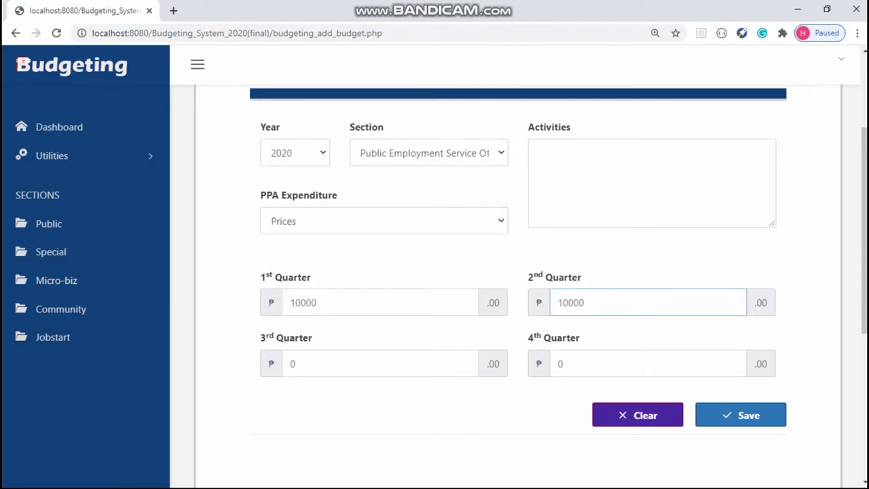
{"action": "left_click", "coordinate": [291, 364]}
{"action": "type", "text": "10000"}
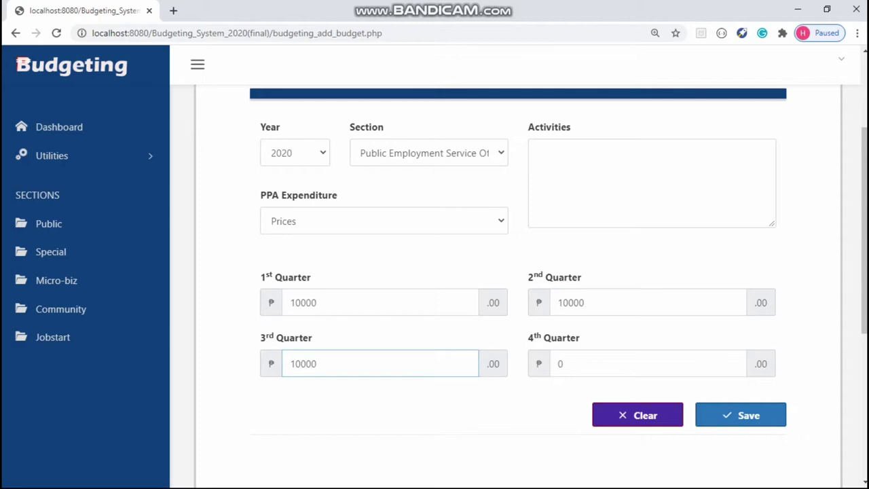
{"action": "left_click", "coordinate": [561, 364]}
{"action": "type", "text": "10000"}
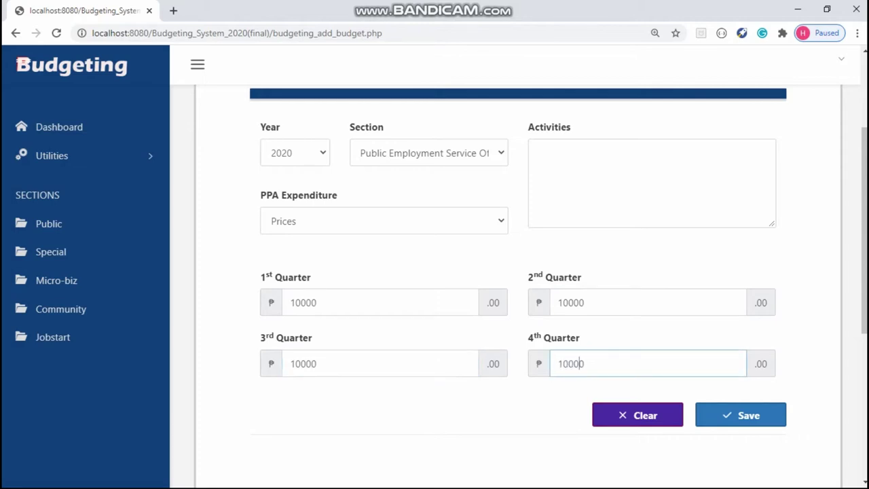
{"action": "key", "text": "Return"}
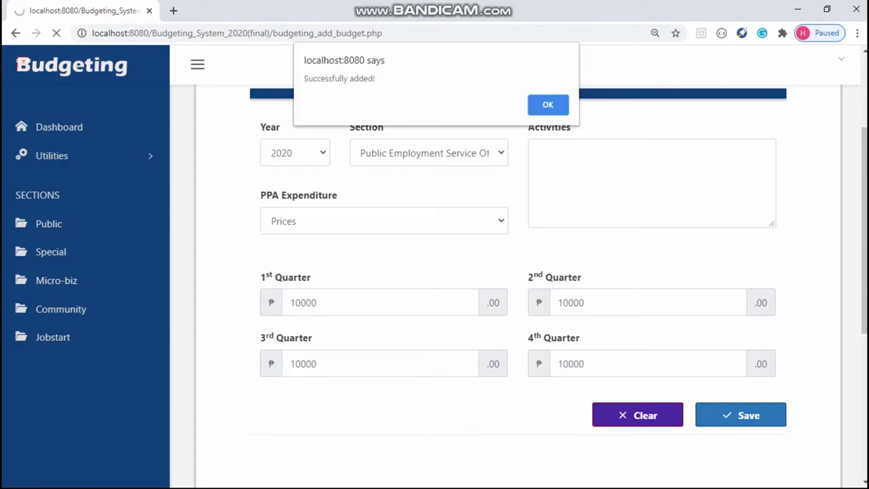
{"action": "key", "text": "Return"}
Step: Choose Public Employment Service Office as section and Water Expenses as the expenditure
{"action": "left_click", "coordinate": [429, 154]}
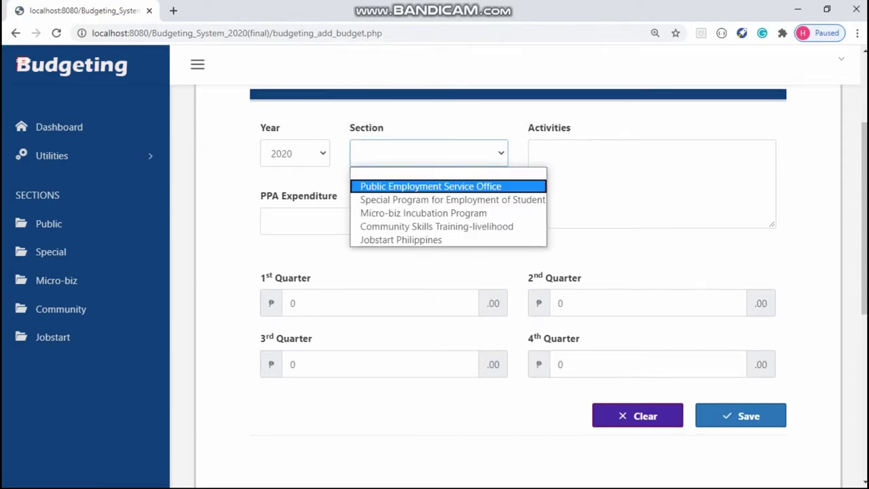
{"action": "left_click", "coordinate": [428, 185]}
{"action": "left_click", "coordinate": [384, 221]}
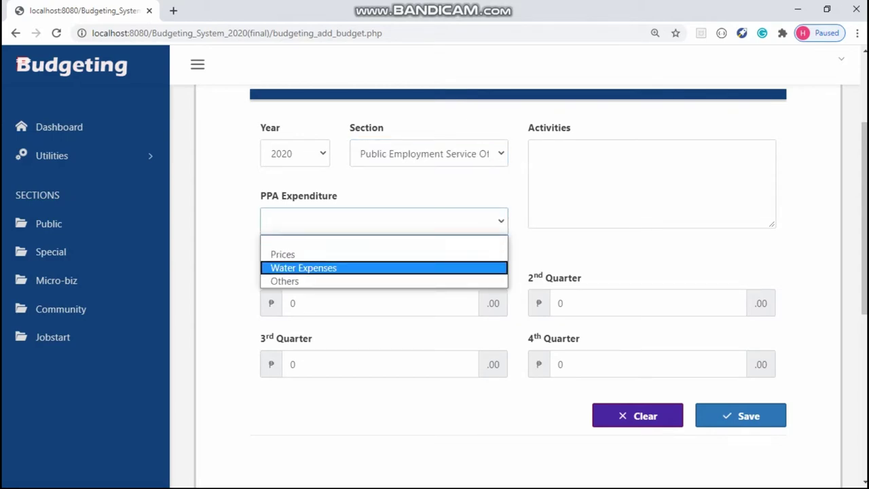
{"action": "left_click", "coordinate": [304, 268]}
Step: Fill all four quarters with 10000 and save the Water Expenses budget
{"action": "left_click", "coordinate": [292, 302]}
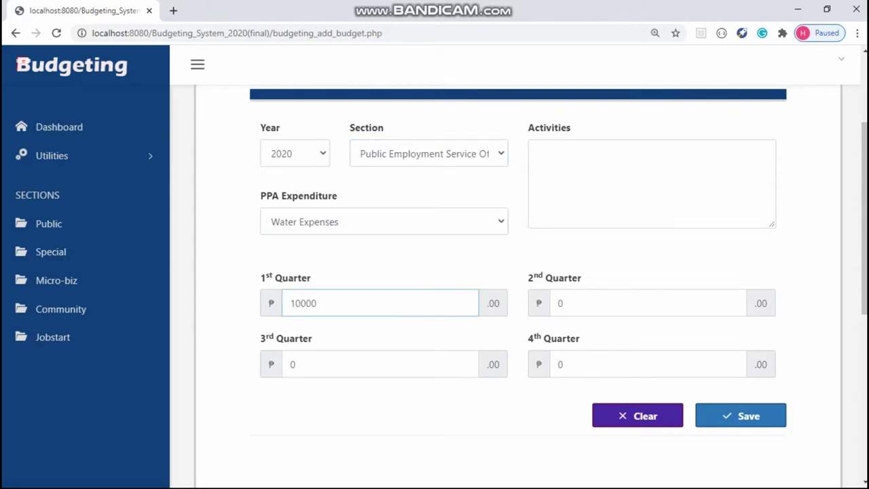
{"action": "key", "text": "Tab"}
{"action": "type", "text": "1000"}
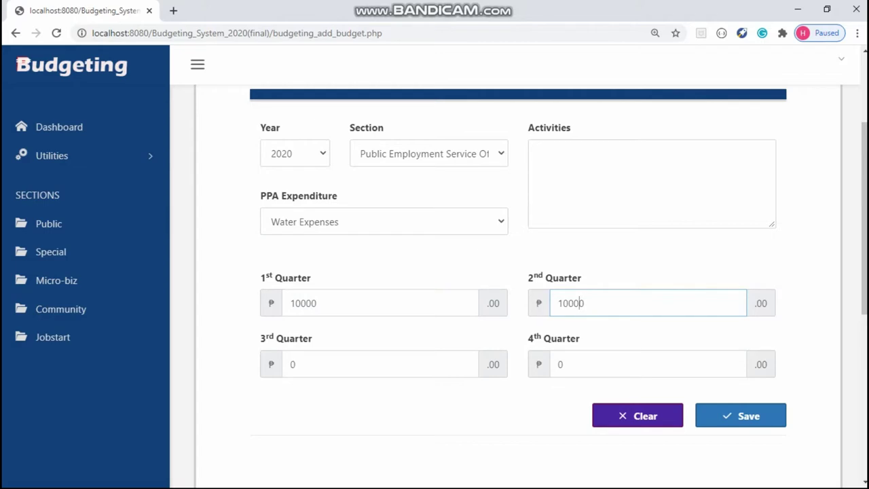
{"action": "left_click", "coordinate": [306, 364]}
{"action": "type", "text": "10000"}
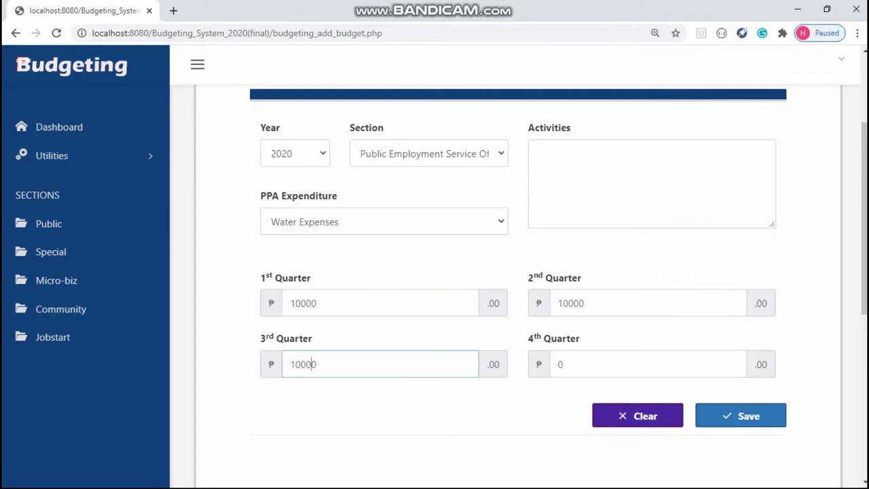
{"action": "left_click", "coordinate": [561, 364]}
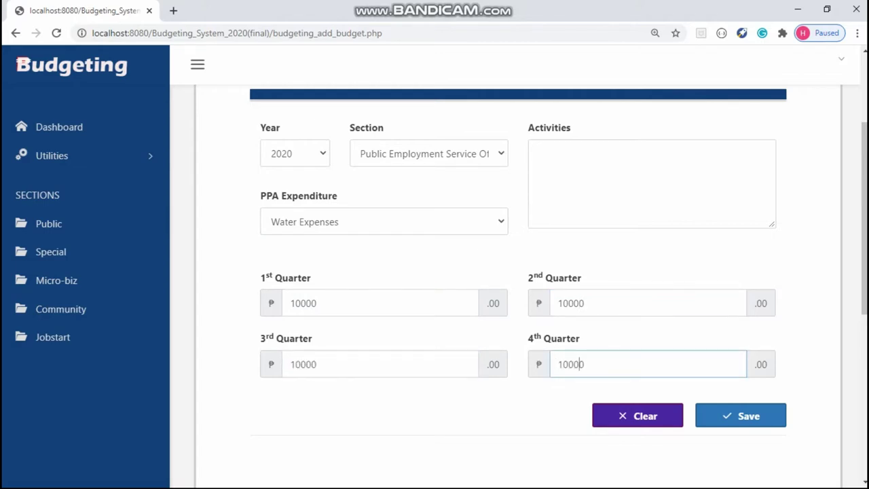
{"action": "key", "text": "Return"}
{"action": "key", "text": "Return"}
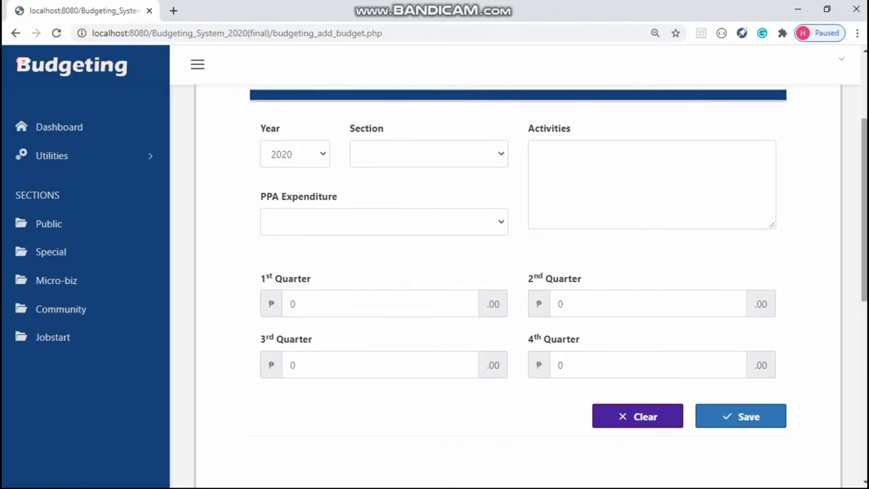
Step: Review the ₱80,000 budget table, with Prices and Water Expenses at ₱40,000 each, and click Done
{"action": "scroll", "coordinate": [525, 285], "scroll_direction": "down", "scroll_amount": 4}
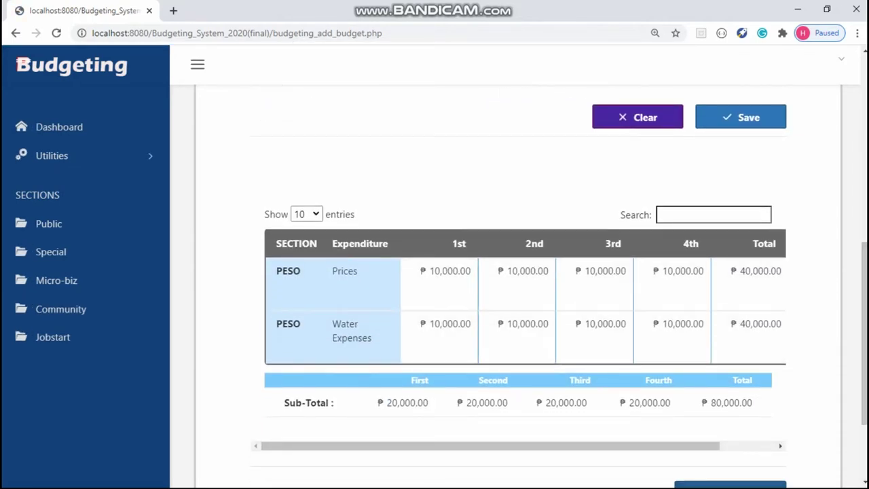
{"action": "scroll", "coordinate": [520, 326], "scroll_direction": "right", "scroll_amount": 2}
{"action": "scroll", "coordinate": [519, 306], "scroll_direction": "right", "scroll_amount": 3}
{"action": "scroll", "coordinate": [520, 306], "scroll_direction": "left", "scroll_amount": 4}
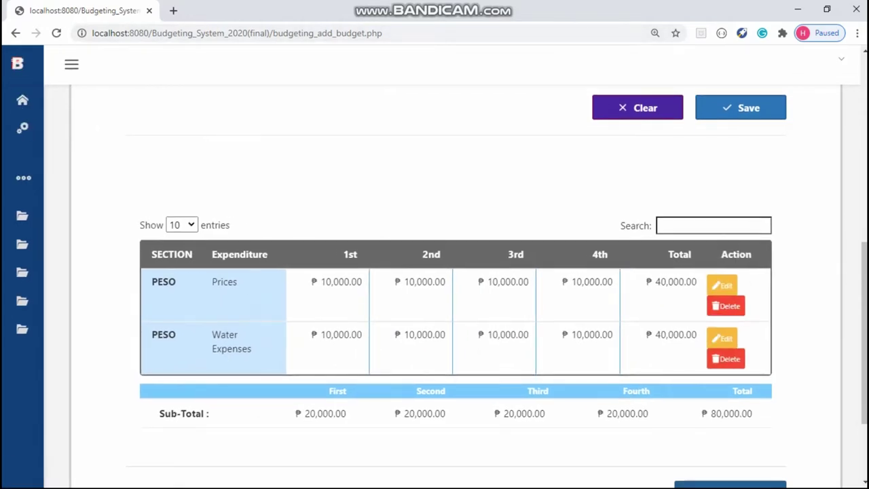
{"action": "scroll", "coordinate": [455, 272], "scroll_direction": "down", "scroll_amount": 2}
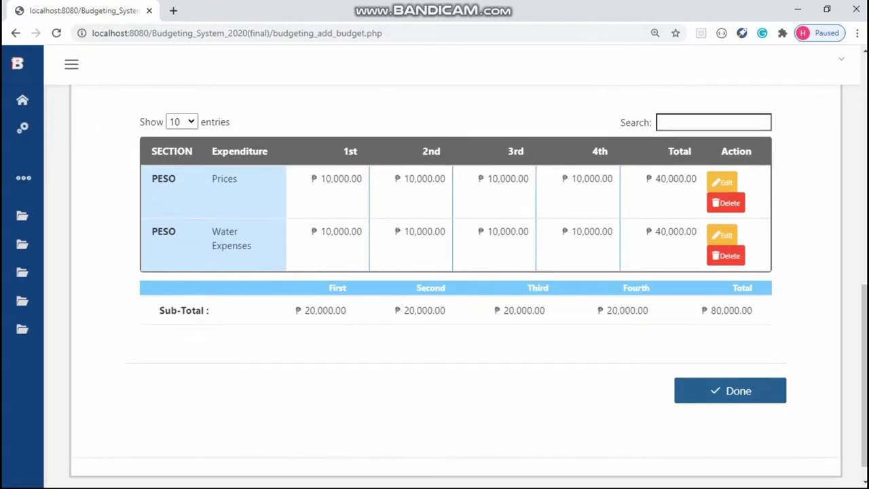
{"action": "left_click", "coordinate": [497, 117]}
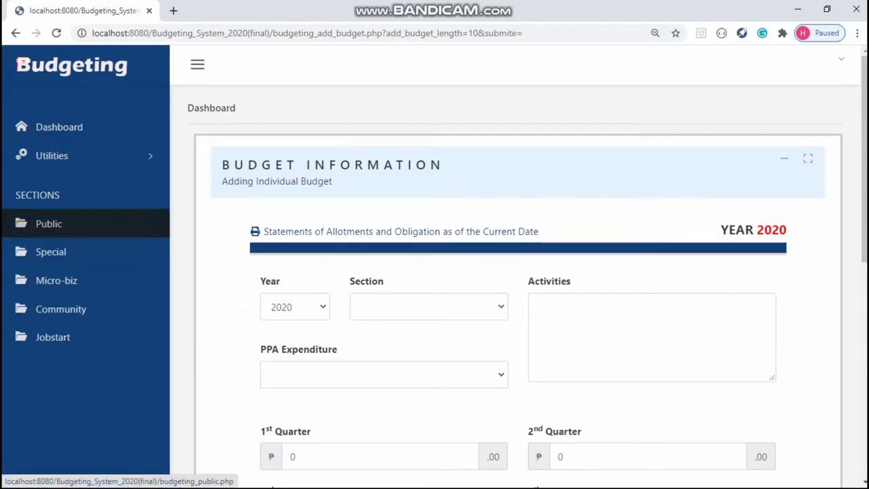
Step: Start a new OBR transaction under Public > OBR Transactions, numbered 6584 and dated 2020-01-16
{"action": "left_click", "coordinate": [49, 223]}
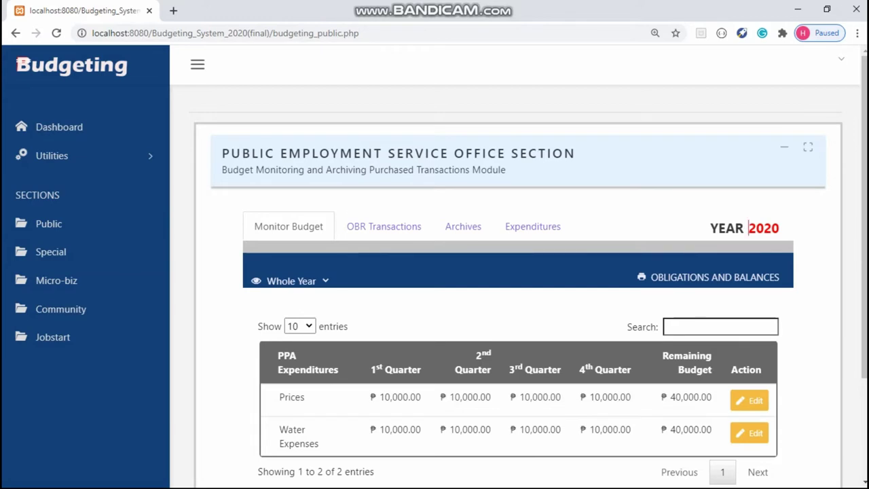
{"action": "left_click", "coordinate": [384, 226]}
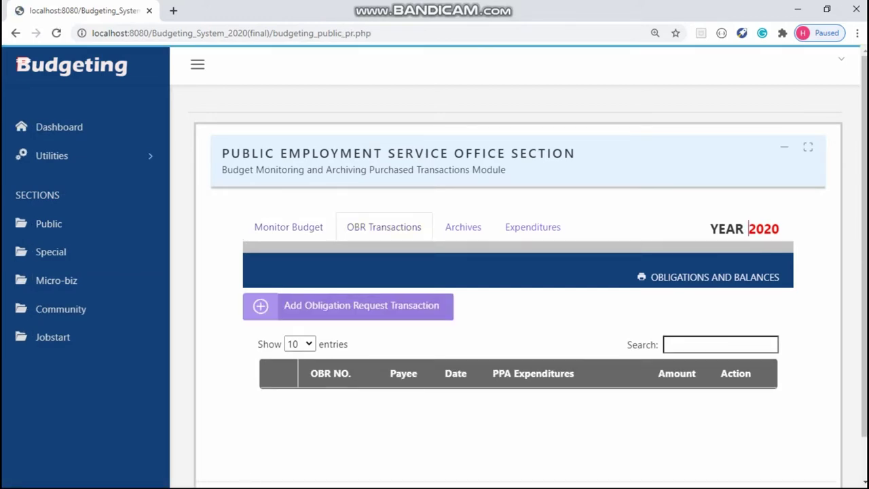
{"action": "left_click", "coordinate": [361, 305]}
{"action": "left_click", "coordinate": [333, 238]}
{"action": "type", "text": "6584"}
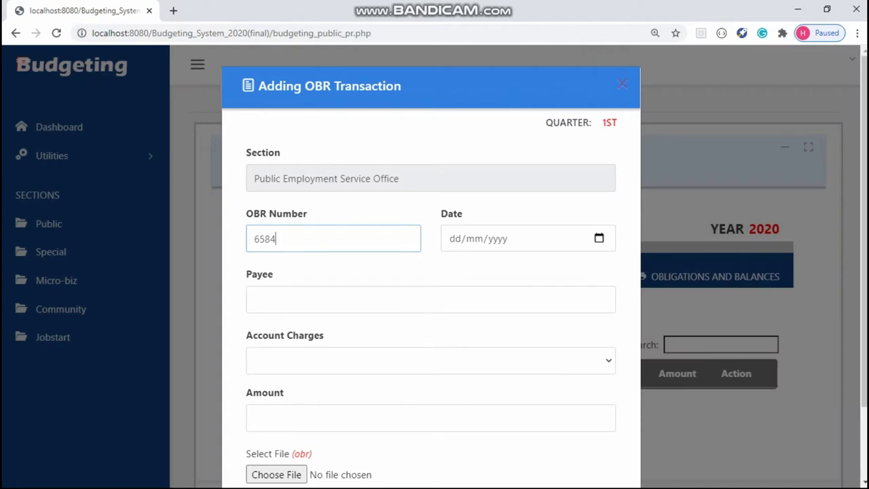
{"action": "left_click", "coordinate": [598, 239]}
{"action": "left_click", "coordinate": [537, 353]}
Step: Set payee NCCC, account charge Prices, and amount 5000
{"action": "left_click", "coordinate": [430, 299]}
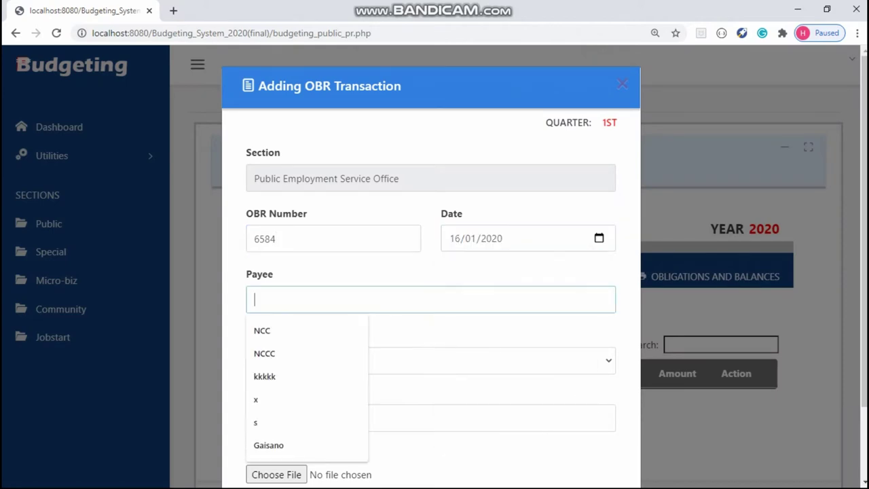
{"action": "key", "text": "Down"}
{"action": "key", "text": "Down"}
{"action": "key", "text": "Return"}
{"action": "key", "text": "Tab"}
{"action": "key", "text": "alt+Down"}
{"action": "key", "text": "Return"}
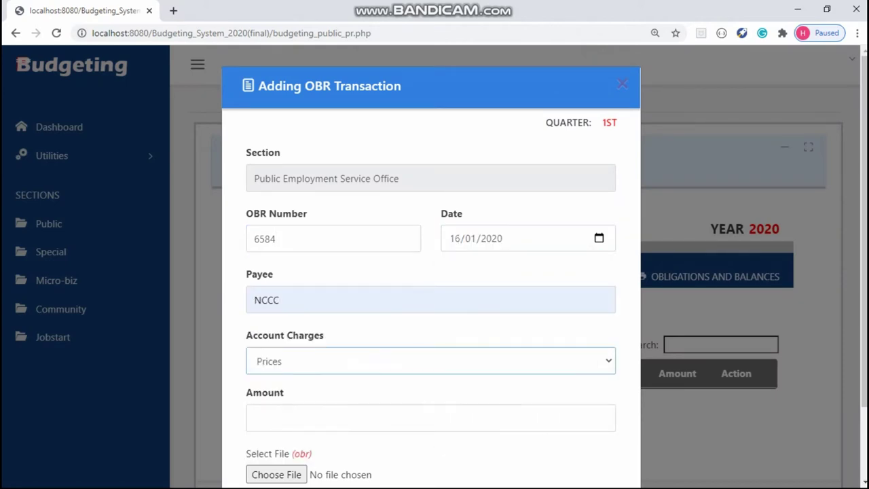
{"action": "key", "text": "Tab"}
{"action": "key", "text": "Down"}
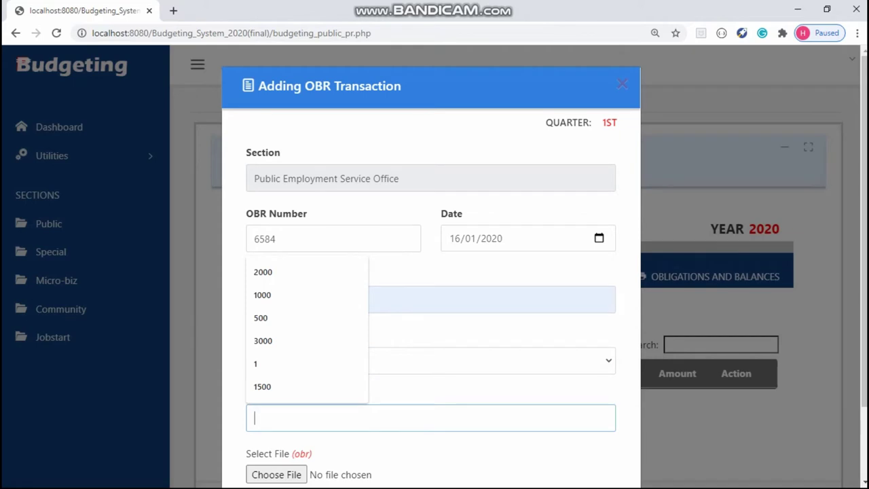
{"action": "type", "text": "5000"}
Step: Attach sit.PNG and save the OBR transaction
{"action": "key", "text": "Tab"}
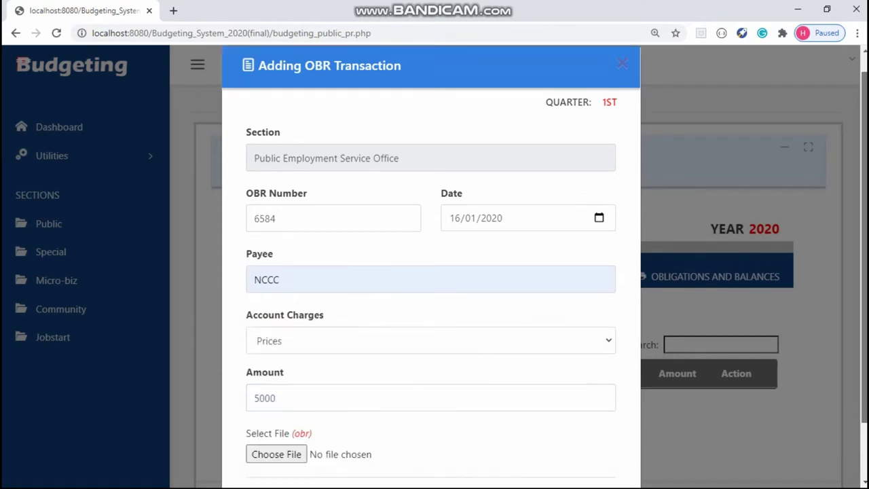
{"action": "key", "text": "space"}
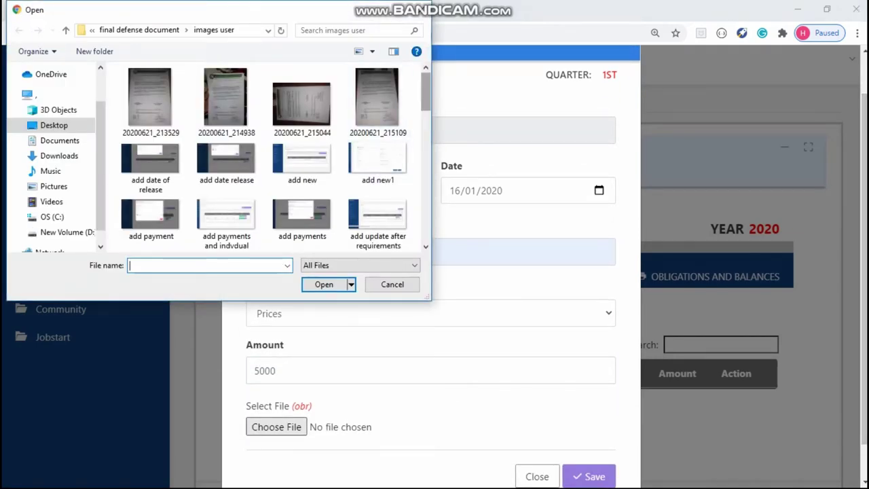
{"action": "scroll", "coordinate": [299, 99], "scroll_direction": "down", "scroll_amount": 10}
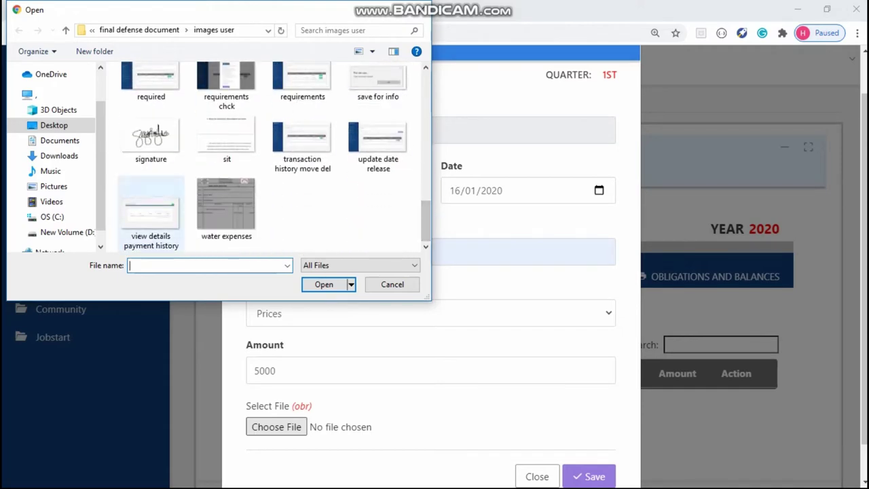
{"action": "left_click", "coordinate": [227, 141]}
{"action": "key", "text": "Return"}
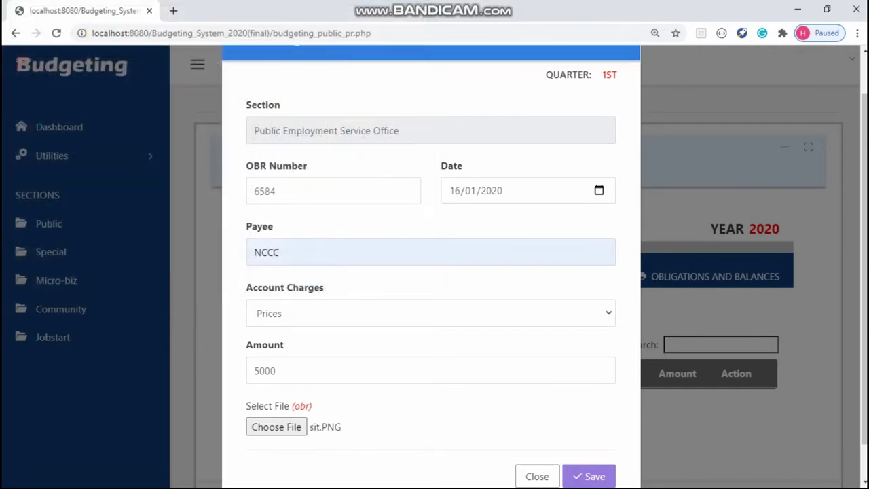
{"action": "left_click", "coordinate": [588, 476]}
{"action": "key", "text": "Return"}
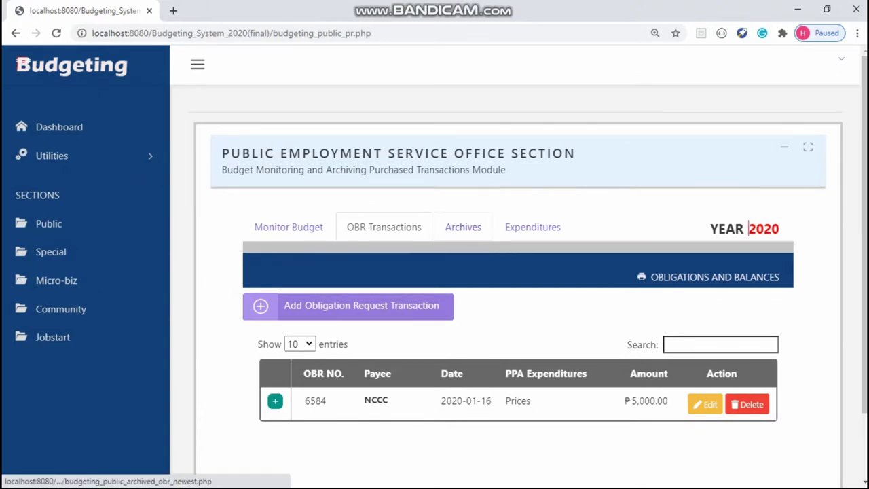
Step: View the archived obligation request's scanned image, then open the Obligations and Balances report PDF
{"action": "left_click", "coordinate": [463, 226]}
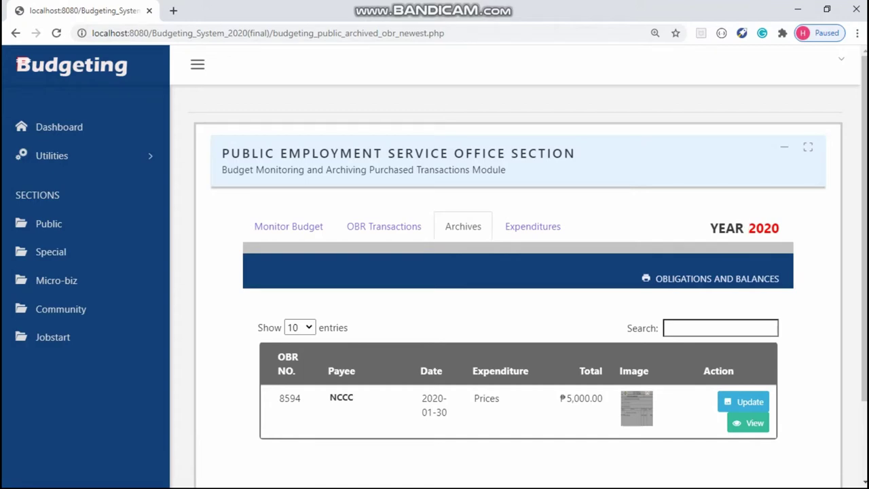
{"action": "left_click", "coordinate": [750, 423]}
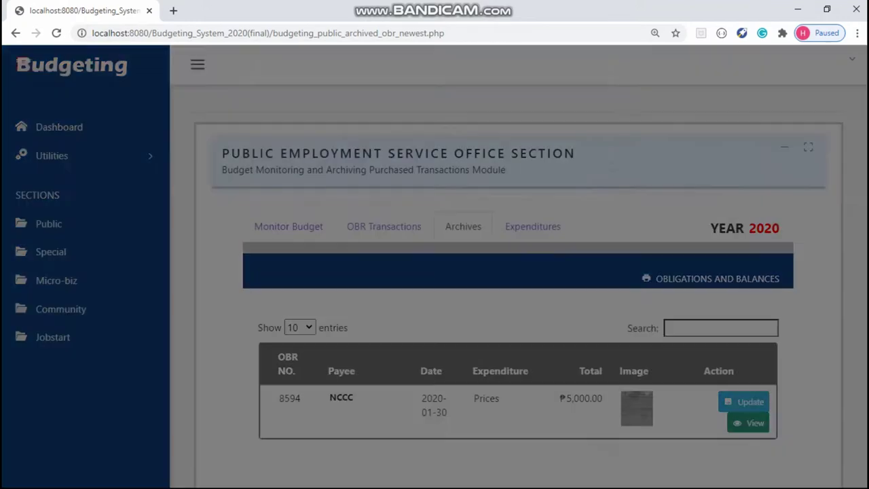
{"action": "left_click", "coordinate": [605, 243]}
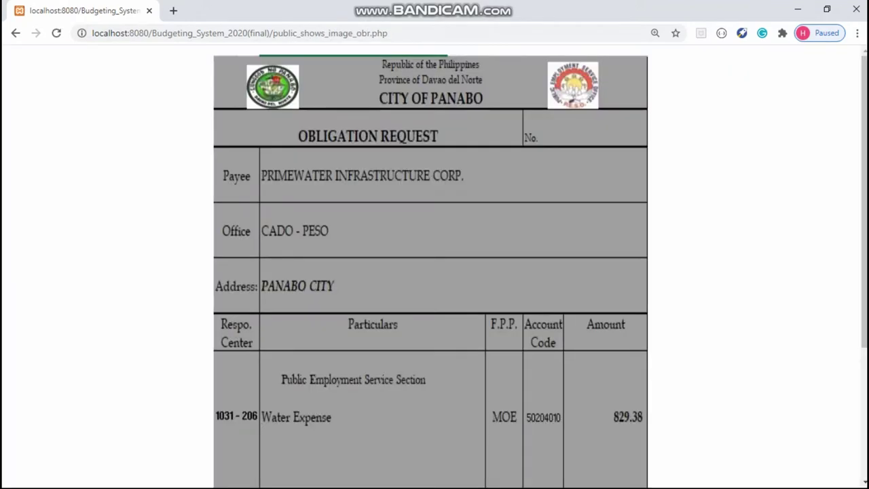
{"action": "scroll", "coordinate": [431, 272], "scroll_direction": "down", "scroll_amount": 3}
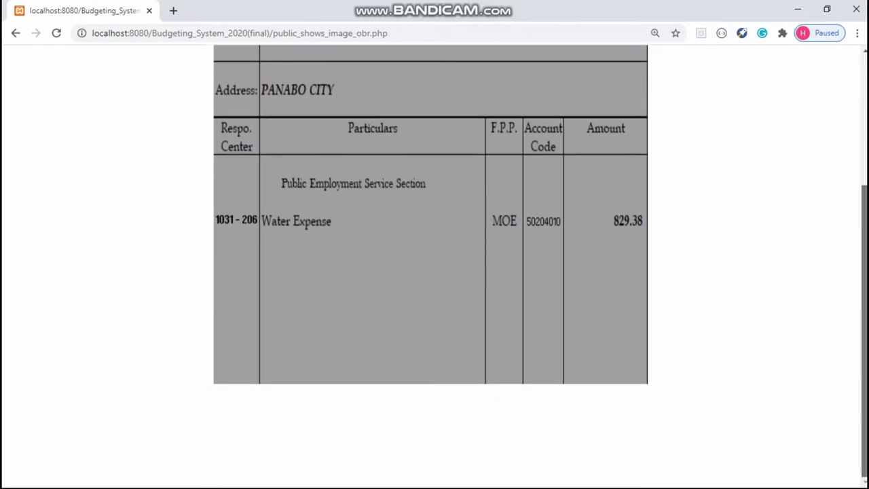
{"action": "scroll", "coordinate": [431, 271], "scroll_direction": "up", "scroll_amount": 2}
{"action": "scroll", "coordinate": [431, 272], "scroll_direction": "up", "scroll_amount": 1}
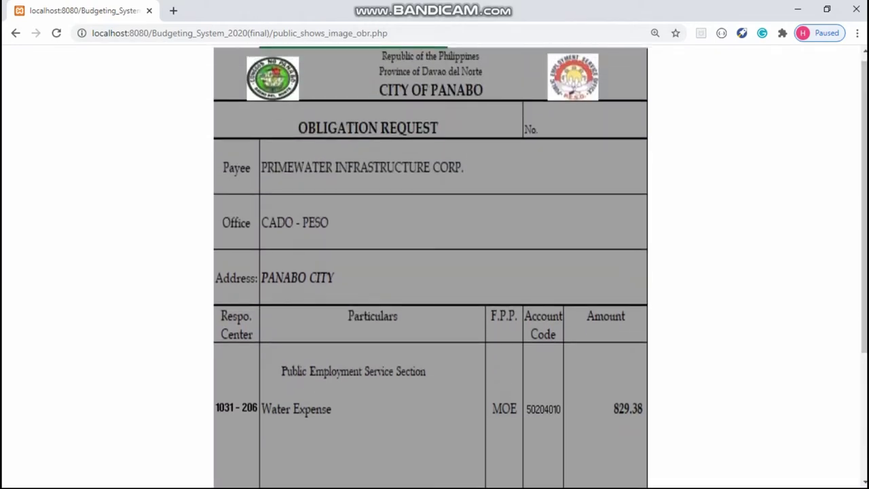
{"action": "left_click", "coordinate": [15, 32]}
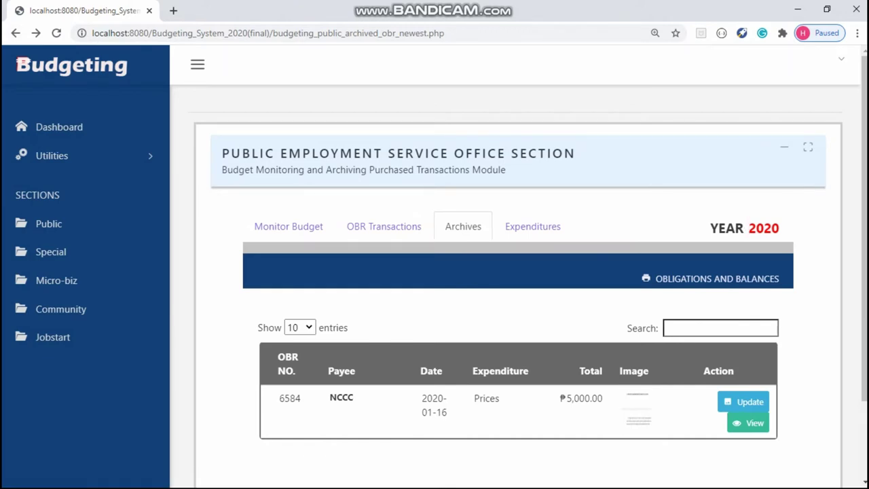
{"action": "left_click", "coordinate": [717, 279]}
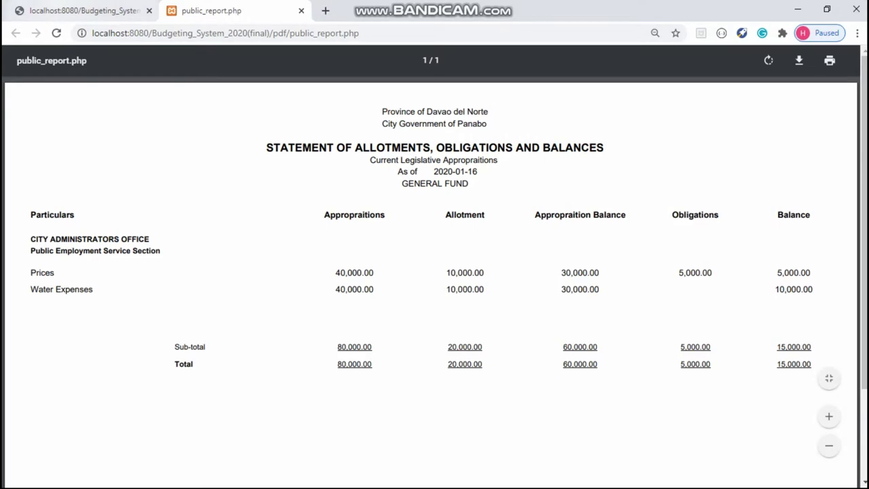
Step: Generate the detailed Prices expenditures and cancel the leftover notice
{"action": "key", "text": "ctrl+shift+Tab"}
{"action": "scroll", "coordinate": [516, 271], "scroll_direction": "down", "scroll_amount": 1}
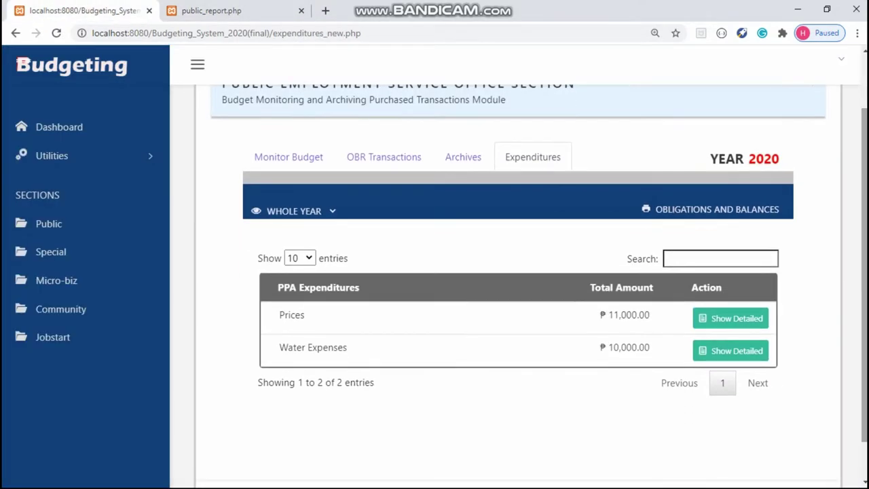
{"action": "left_click", "coordinate": [730, 318]}
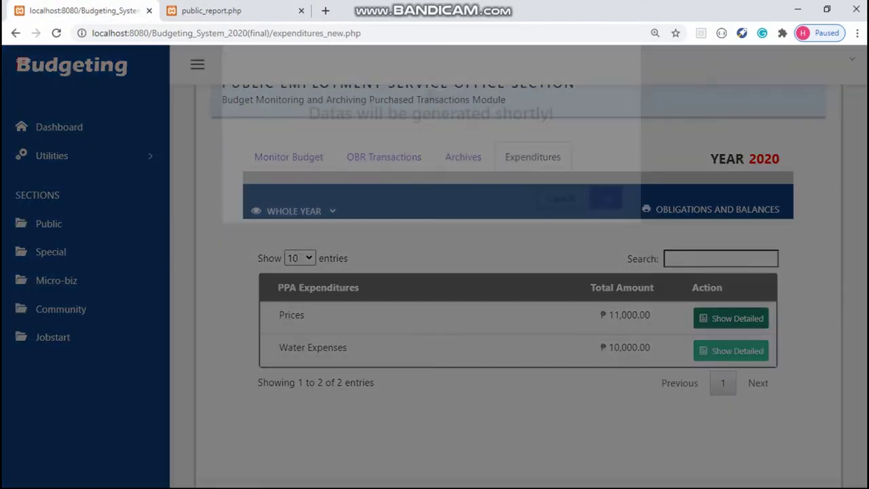
{"action": "key", "text": "Return"}
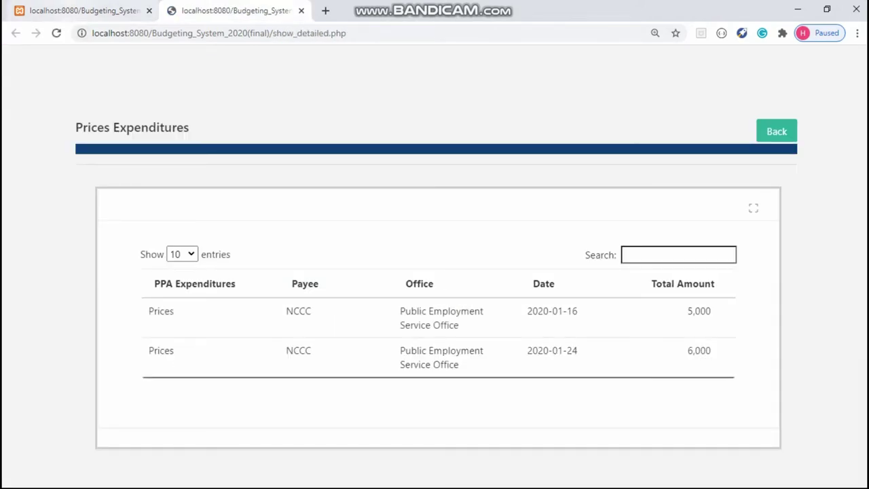
{"action": "key", "text": "ctrl+shift+Tab"}
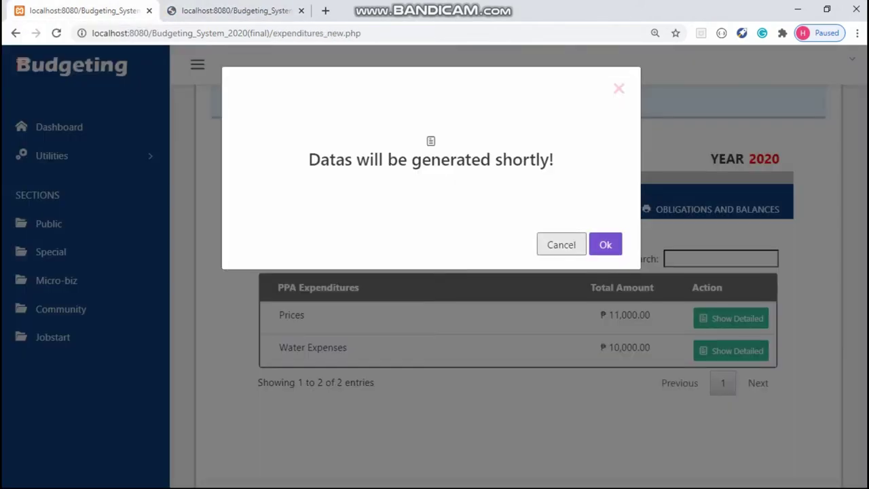
{"action": "key", "text": "Escape"}
Step: Generate the detailed Water Expenses expenditures and return to the ₱11,000/₱10,000 summary
{"action": "left_click", "coordinate": [731, 350]}
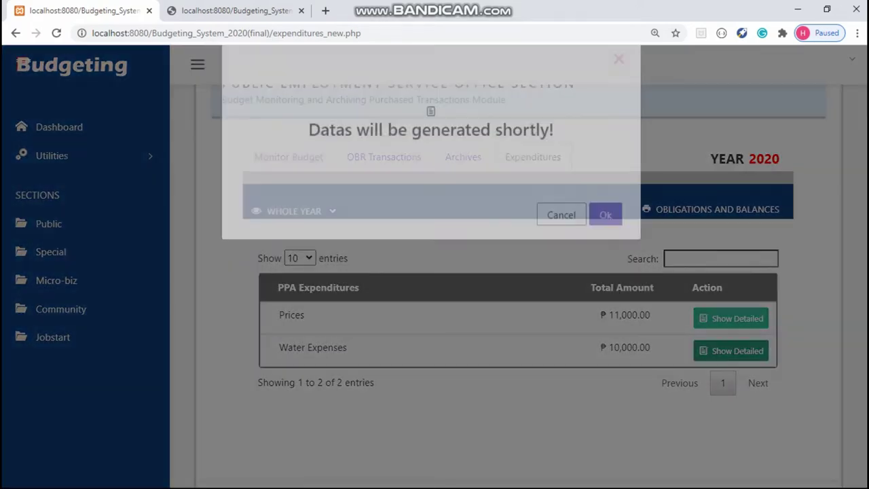
{"action": "key", "text": "Return"}
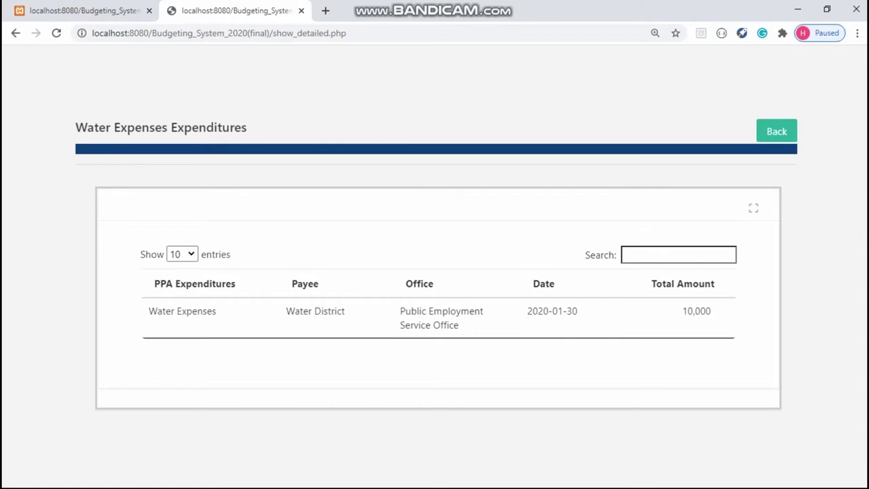
{"action": "left_click", "coordinate": [78, 10]}
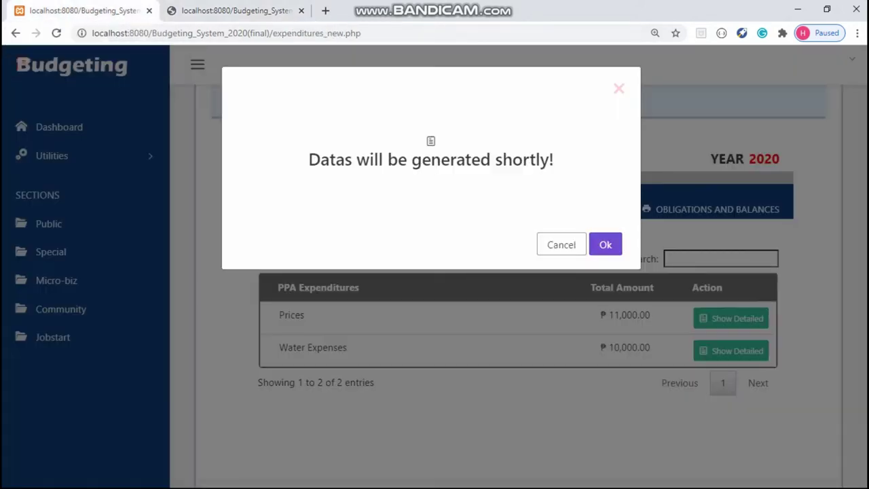
{"action": "left_click", "coordinate": [561, 244]}
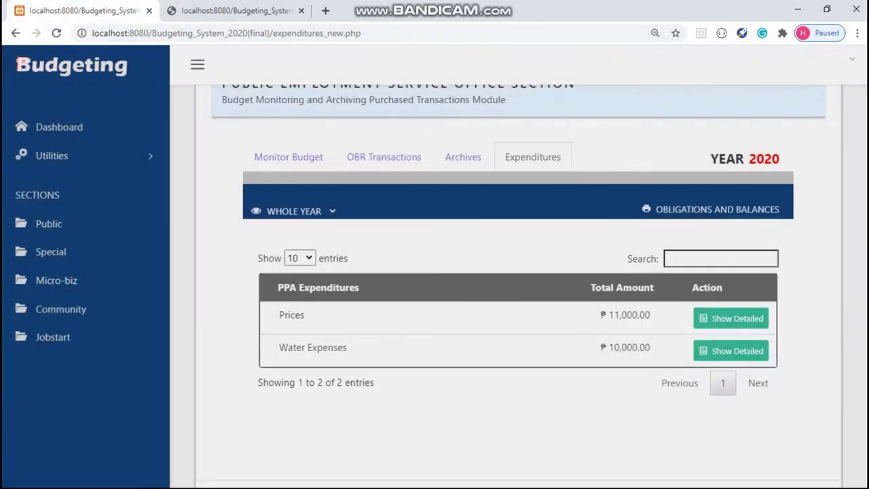